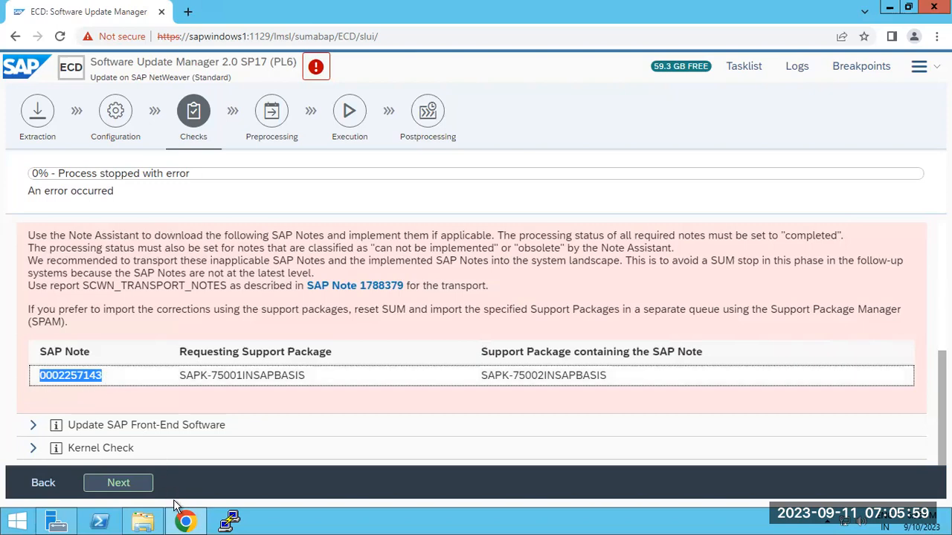
# - Start SAP Logon from the desktop and log on to the ECD system as user basis with the account password
pyautogui.click(933, 8)
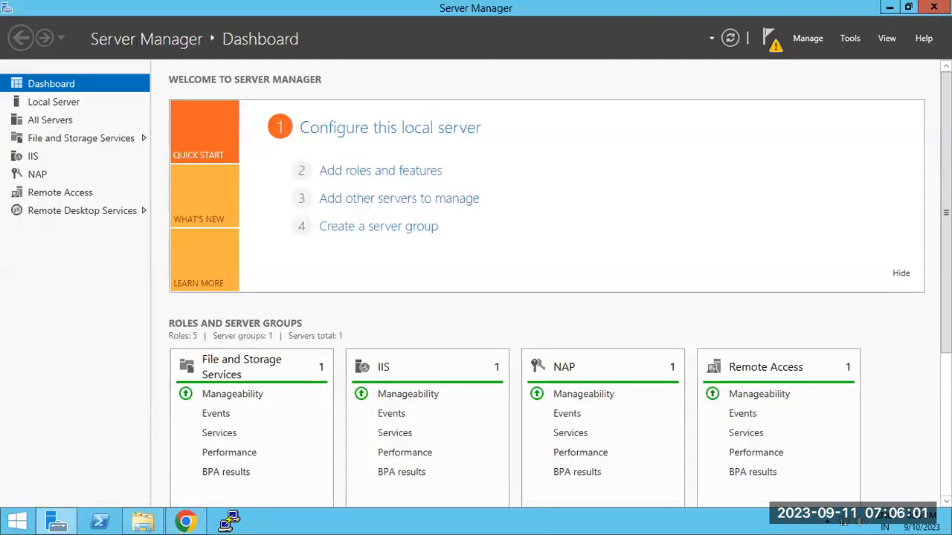
pyautogui.doubleClick(30, 252)
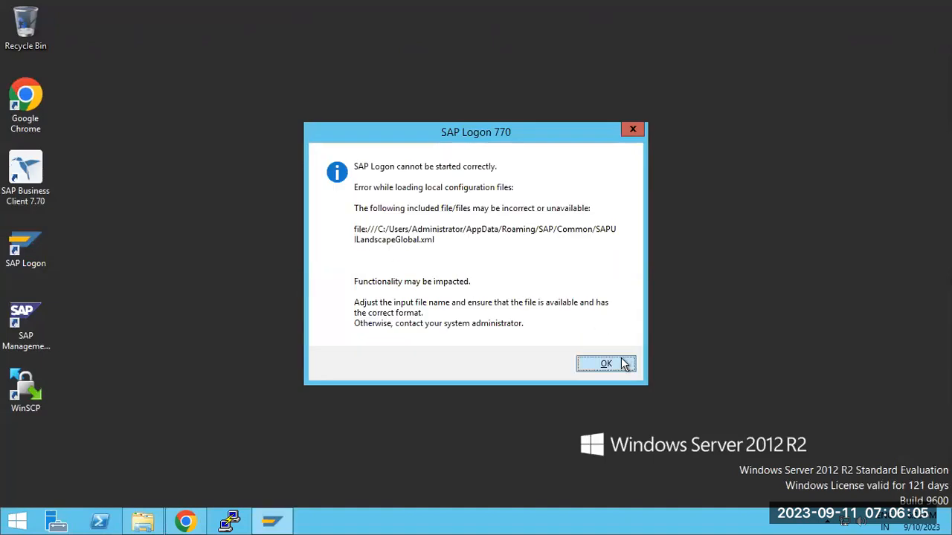
pyautogui.click(623, 362)
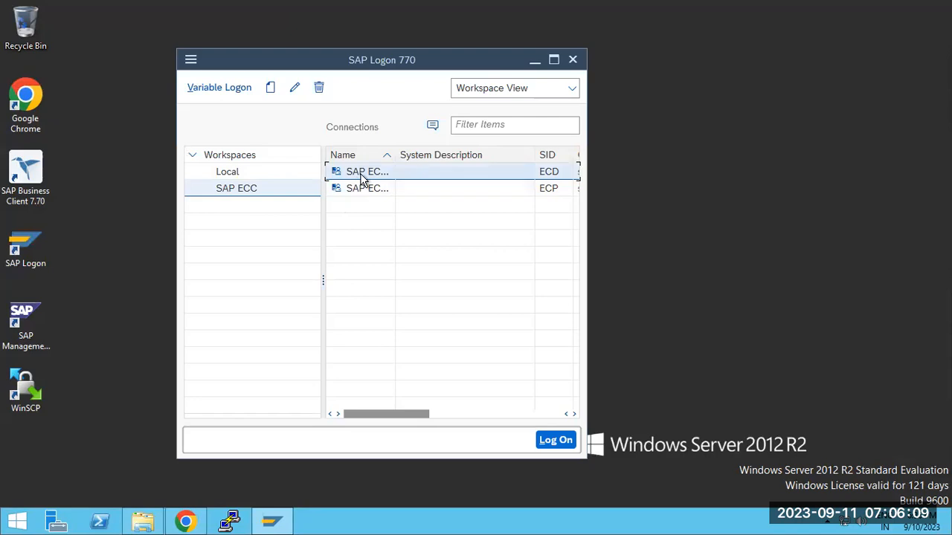
pyautogui.doubleClick(363, 177)
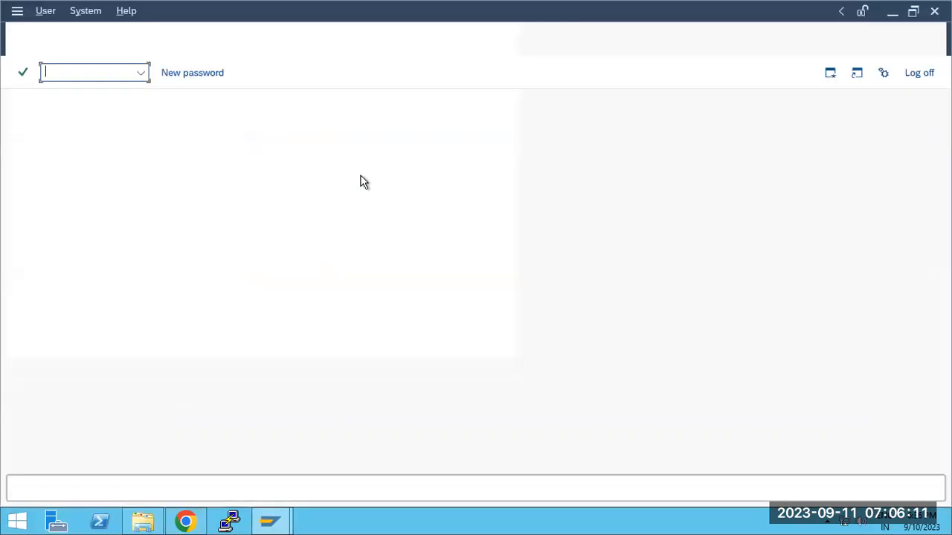
pyautogui.write('basis')
pyautogui.click(158, 169)
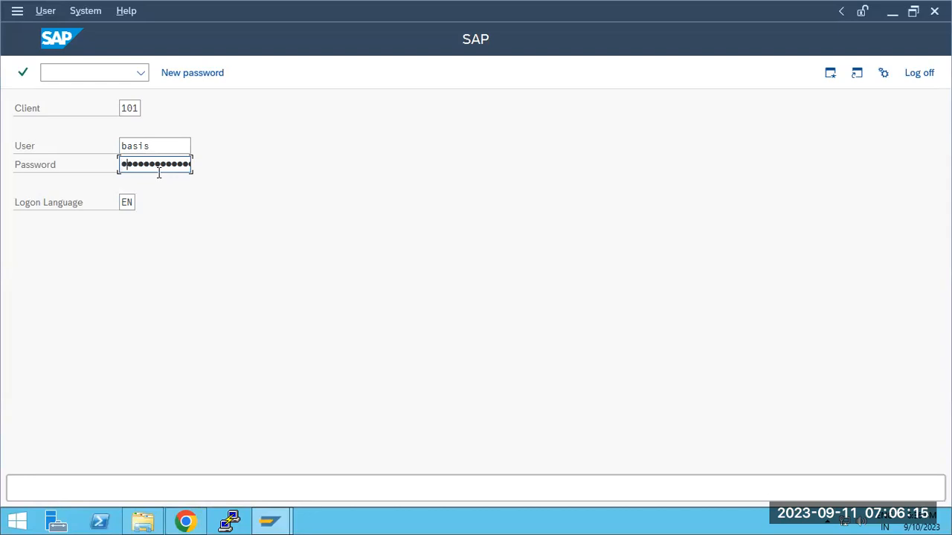
pyautogui.press('Return')
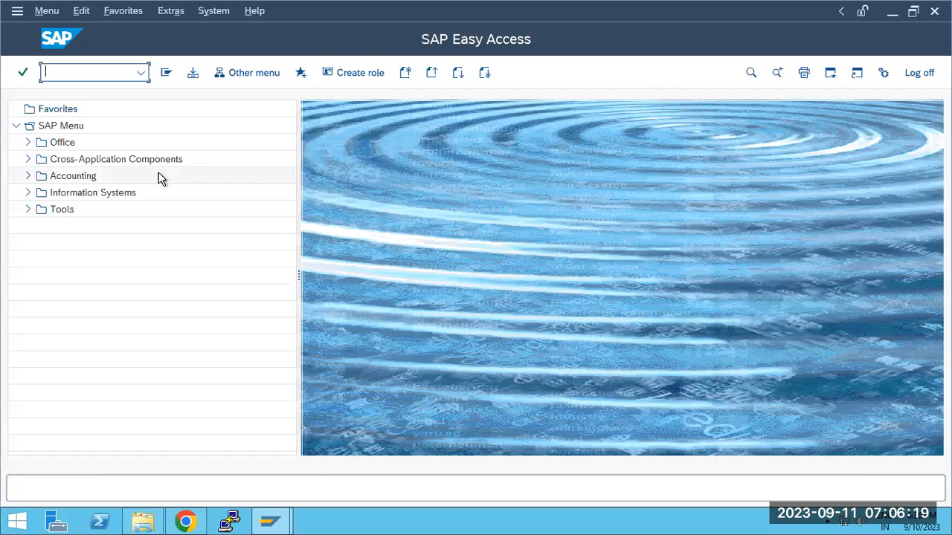
# - Open the Note Assistant with transaction snote and bring up the file selection for uploading an SAP Note
pyautogui.write('snote')
pyautogui.press('Return')
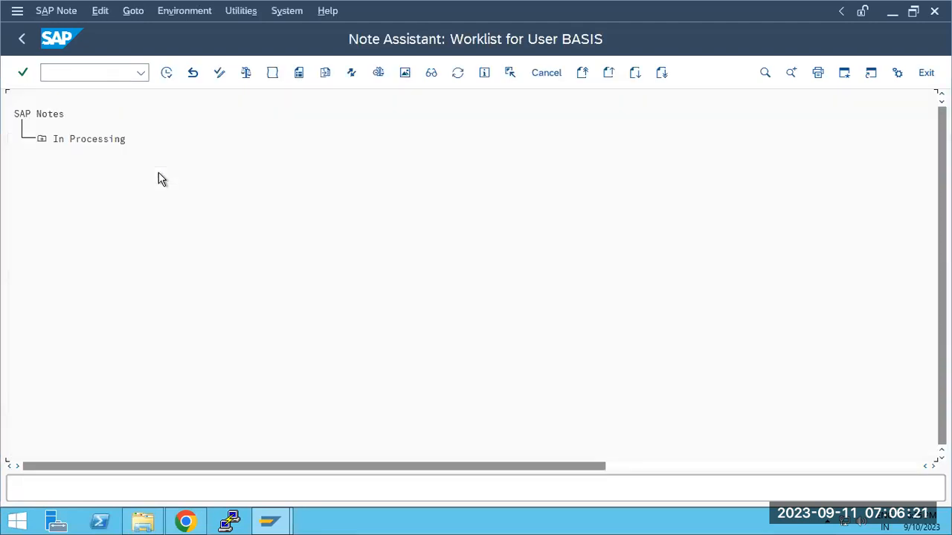
pyautogui.click(134, 15)
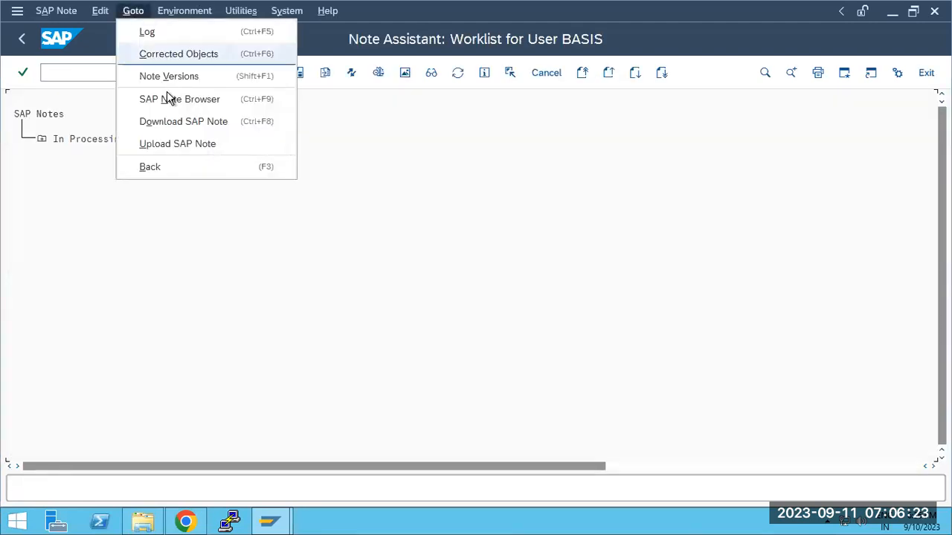
pyautogui.click(175, 146)
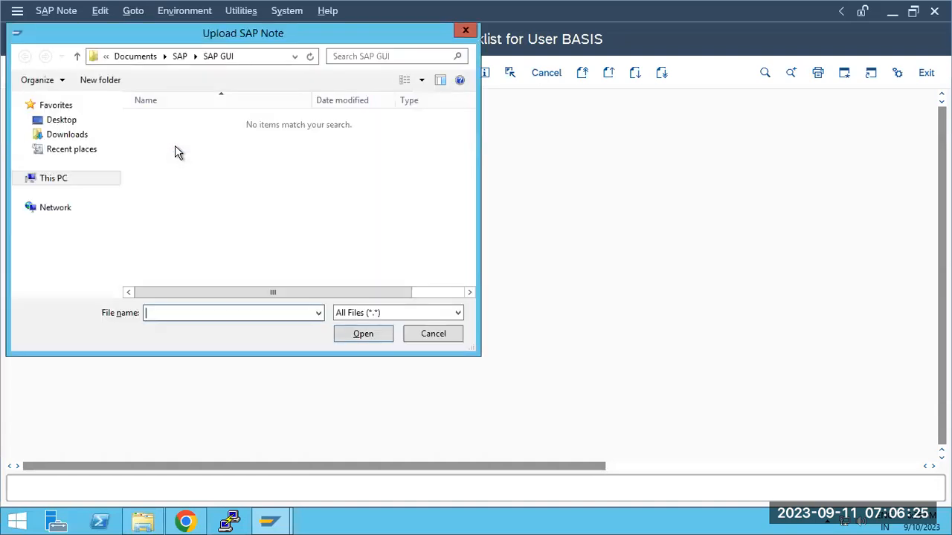
pyautogui.click(52, 182)
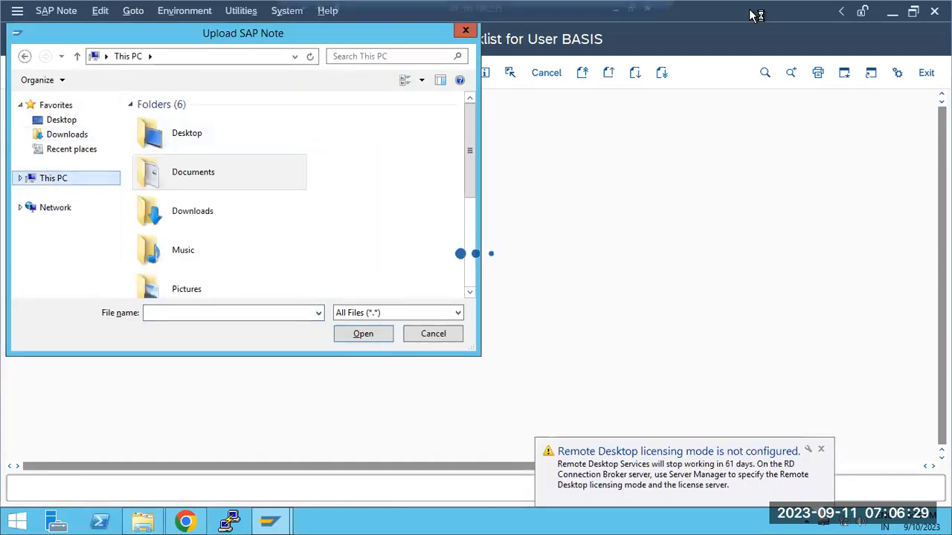
pyautogui.click(617, 8)
pyautogui.moveTo(383, 521)
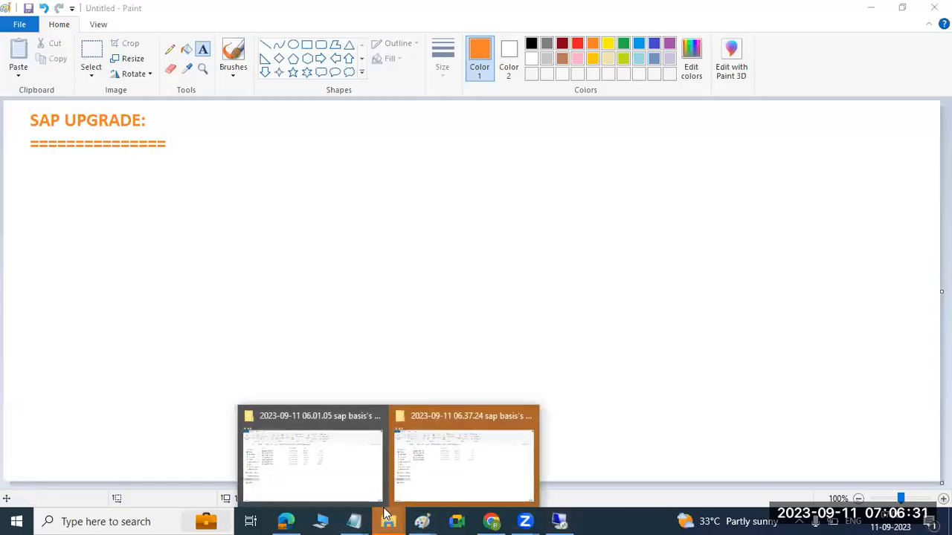
pyautogui.click(370, 479)
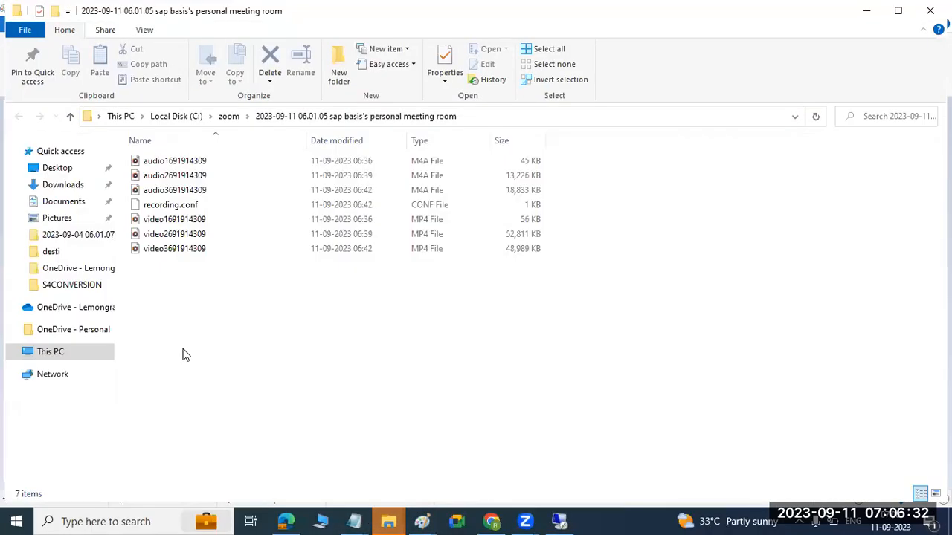
pyautogui.click(69, 184)
pyautogui.click(894, 116)
pyautogui.write('57143')
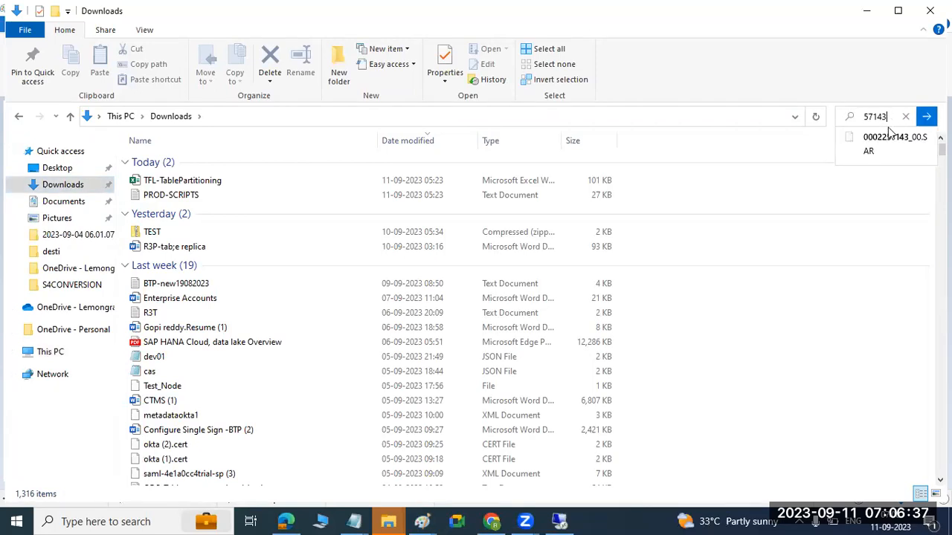
pyautogui.click(888, 145)
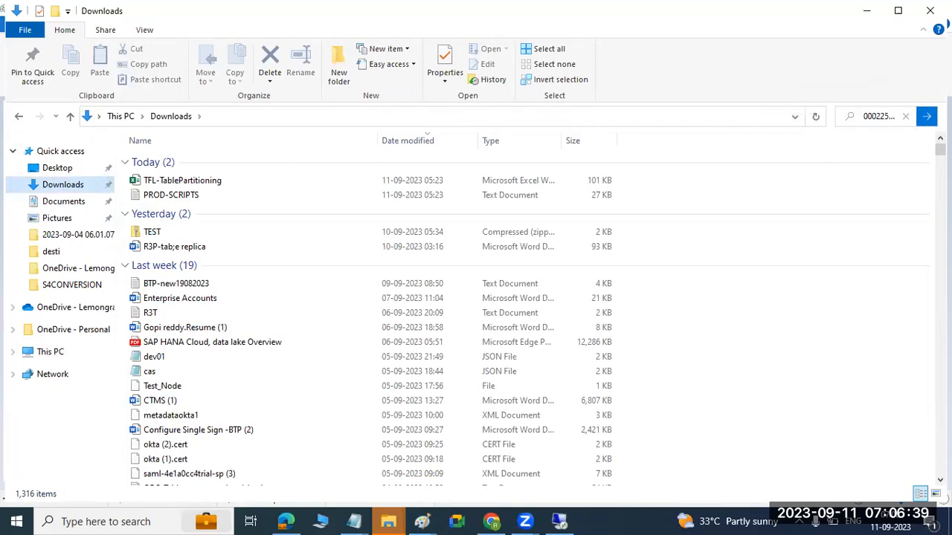
pyautogui.click(866, 117)
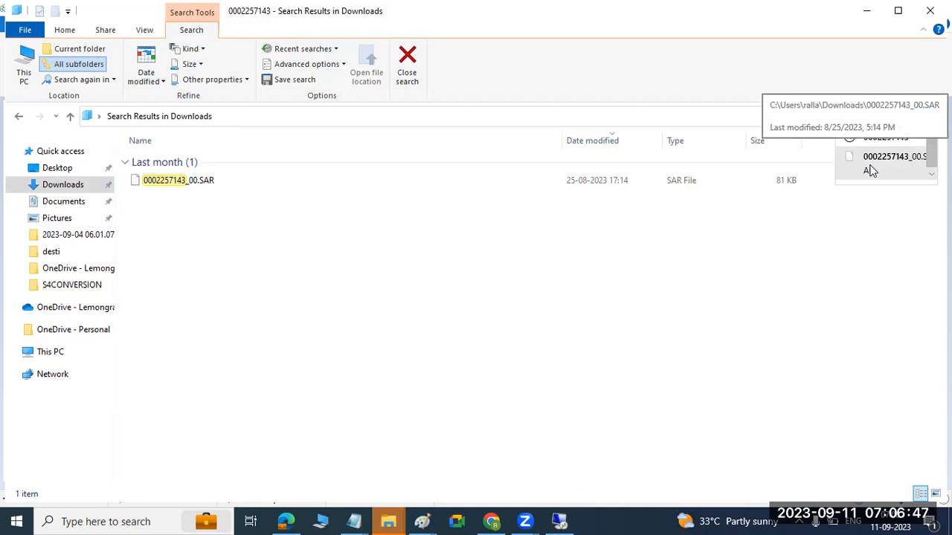
pyautogui.click(872, 141)
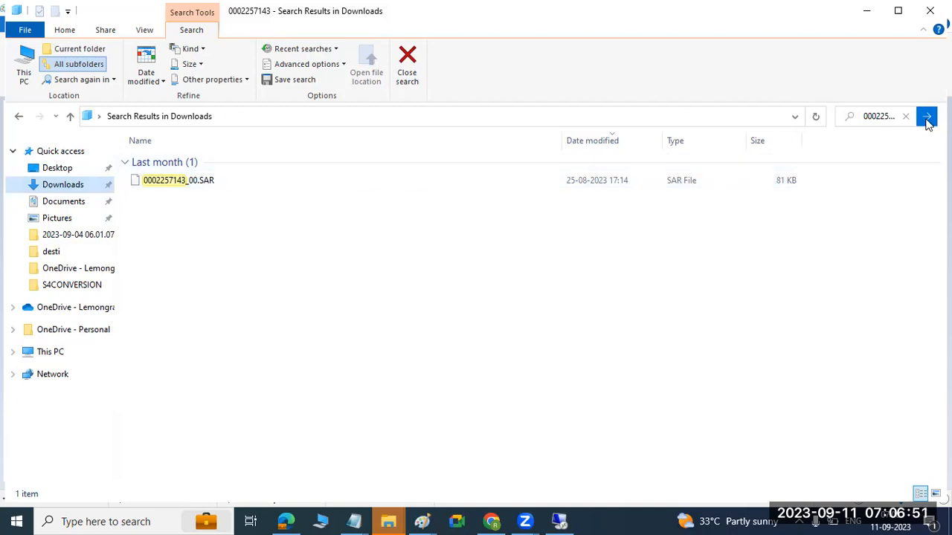
pyautogui.click(198, 181)
pyautogui.rightClick(196, 178)
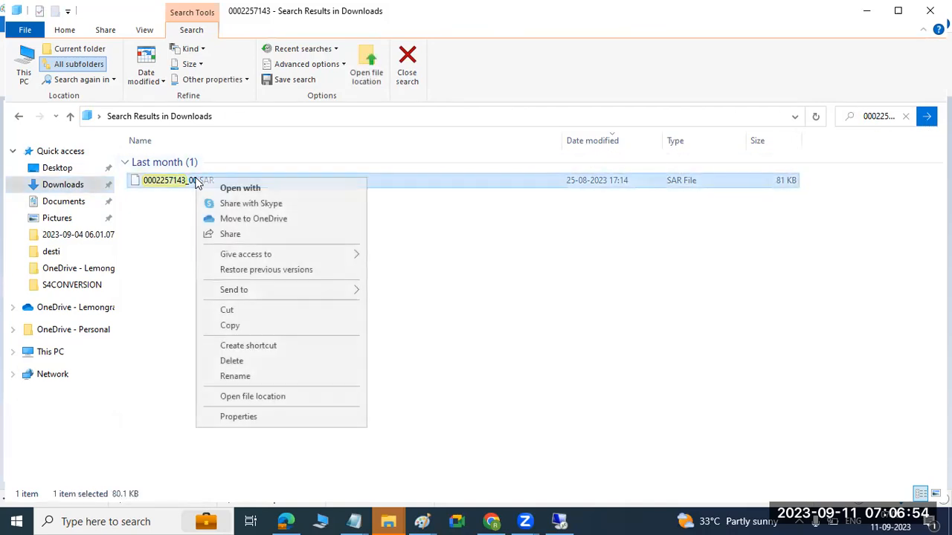
pyautogui.click(230, 326)
pyautogui.click(559, 521)
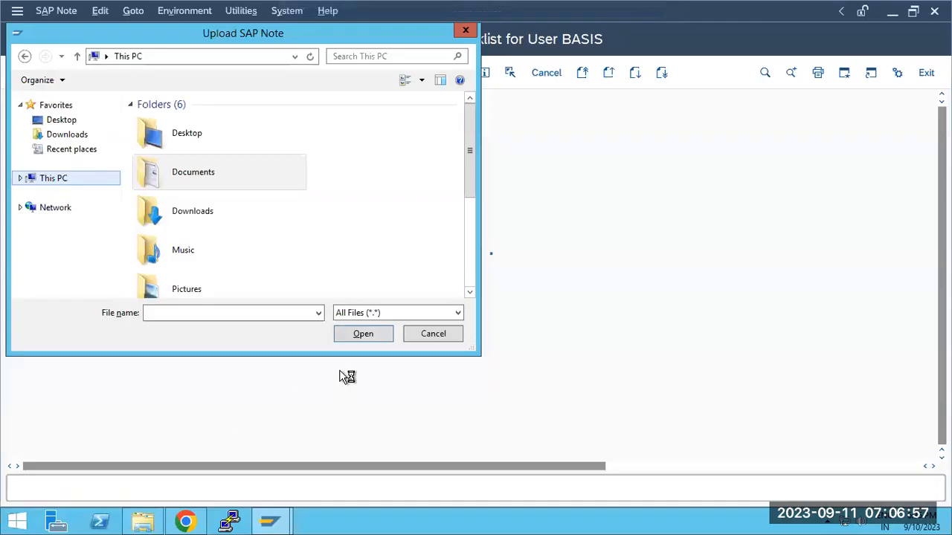
pyautogui.click(67, 137)
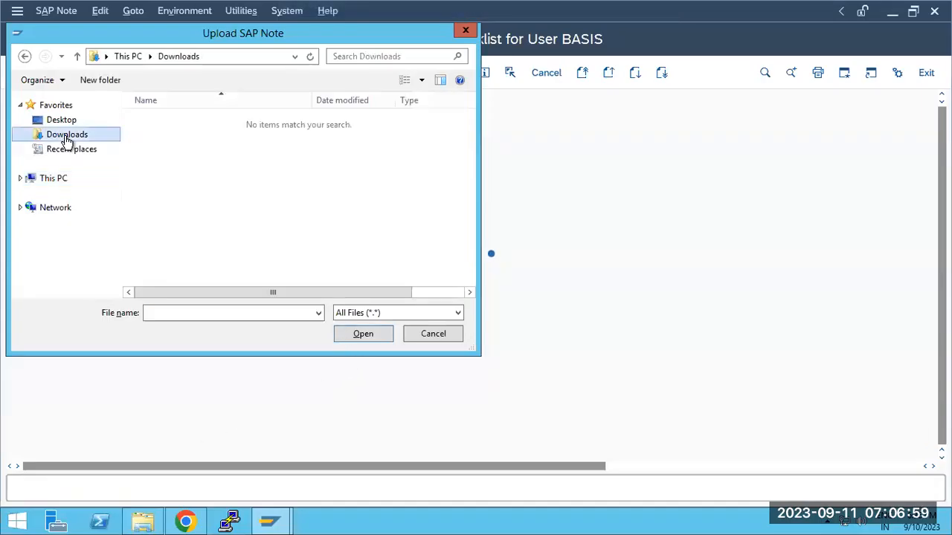
pyautogui.click(195, 191)
pyautogui.hotkey('ctrl', 'v')
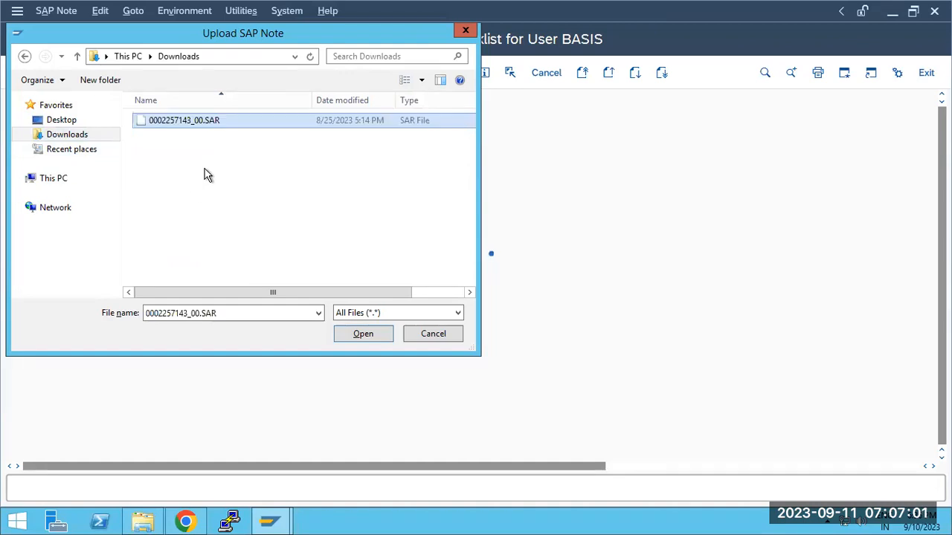
# - Open a command prompt in the Downloads folder and unpack the archive with SAPCAR -xvf *.SAR
pyautogui.click(237, 56)
pyautogui.write('cmd')
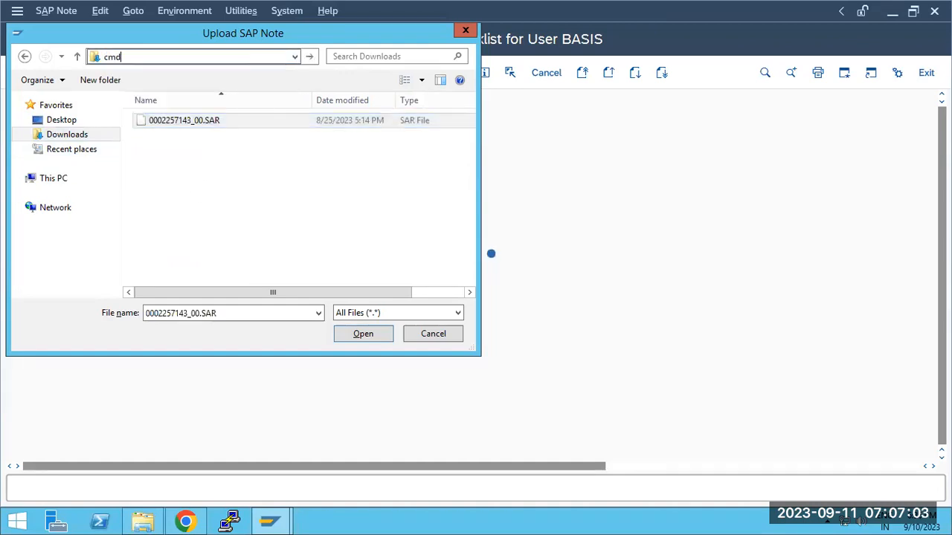
pyautogui.press('Return')
pyautogui.write('SAPCAR -xvf *.SAR')
pyautogui.press('Return')
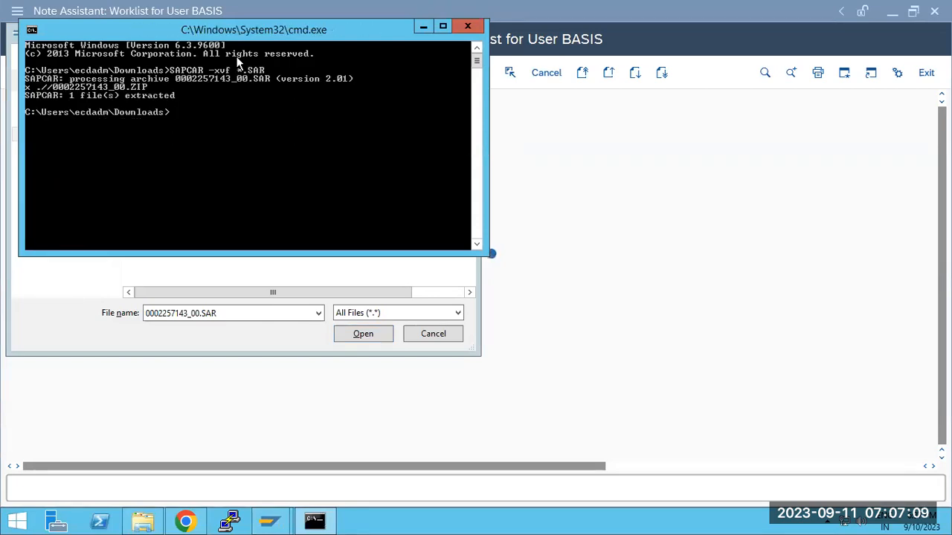
pyautogui.click(145, 279)
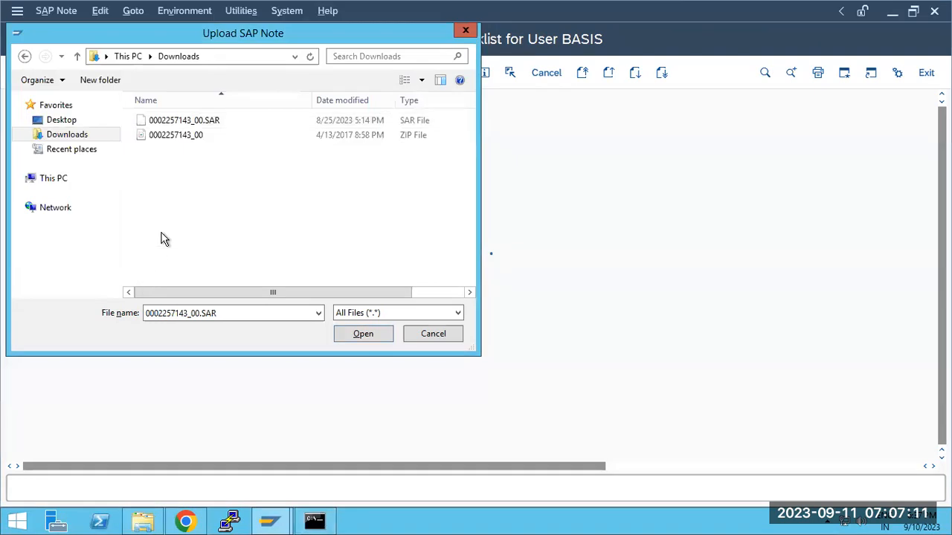
pyautogui.click(171, 142)
pyautogui.rightClick(172, 145)
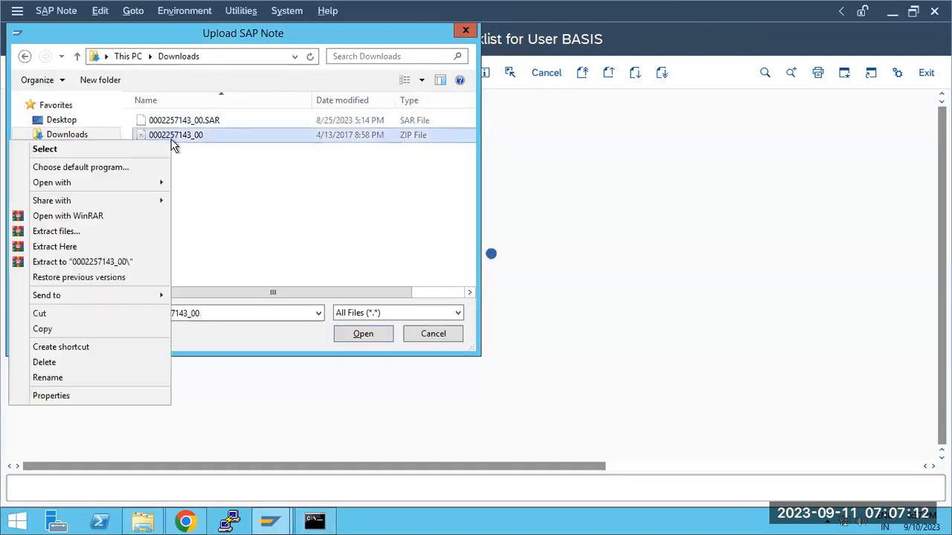
pyautogui.click(73, 246)
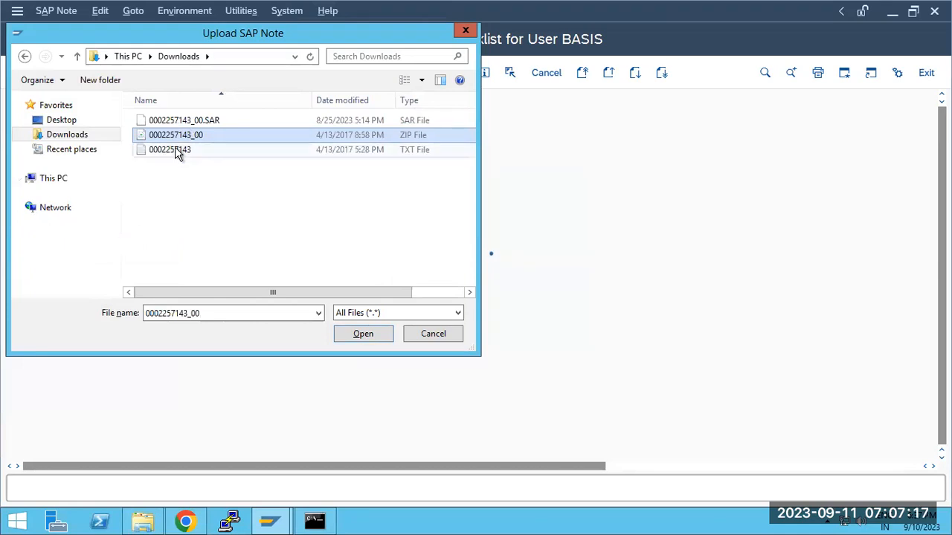
pyautogui.doubleClick(176, 151)
pyautogui.click(287, 297)
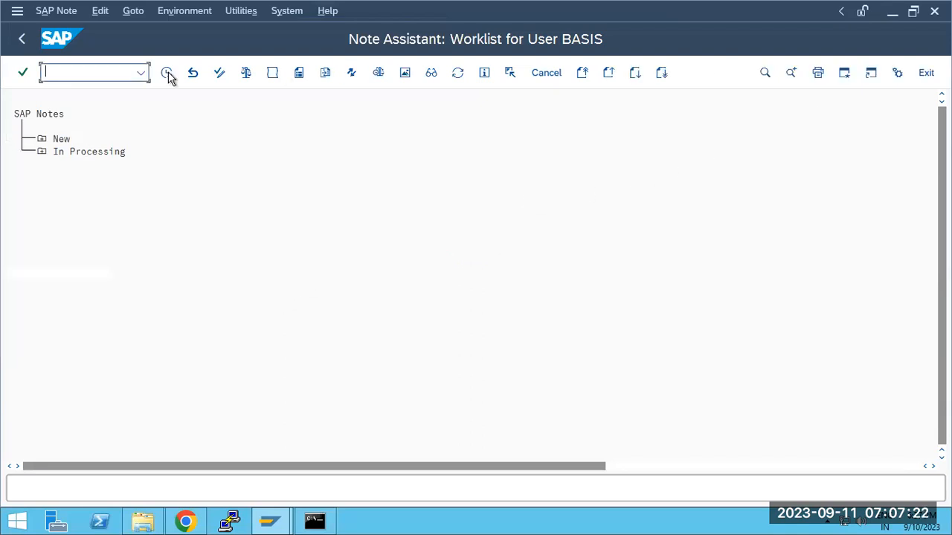
pyautogui.click(41, 139)
pyautogui.click(130, 164)
pyautogui.click(167, 73)
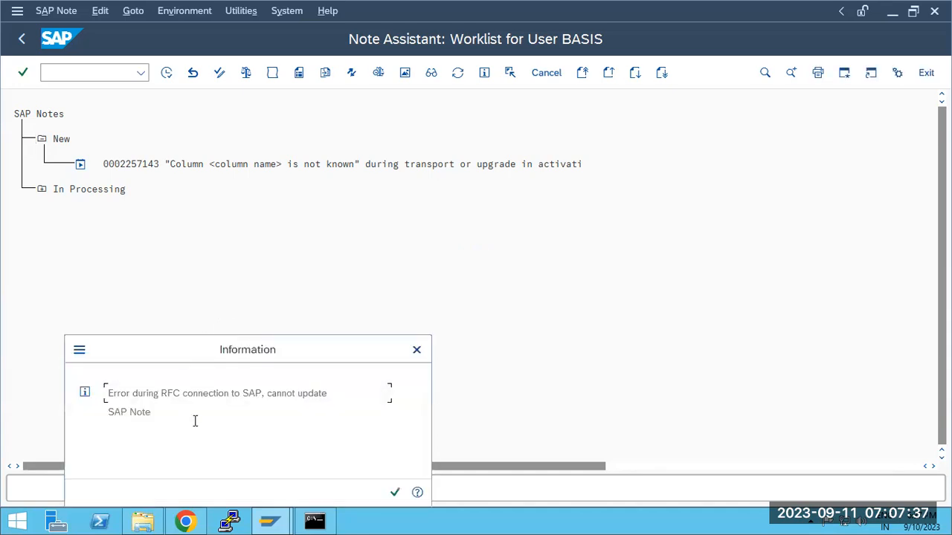
pyautogui.click(395, 494)
pyautogui.click(243, 480)
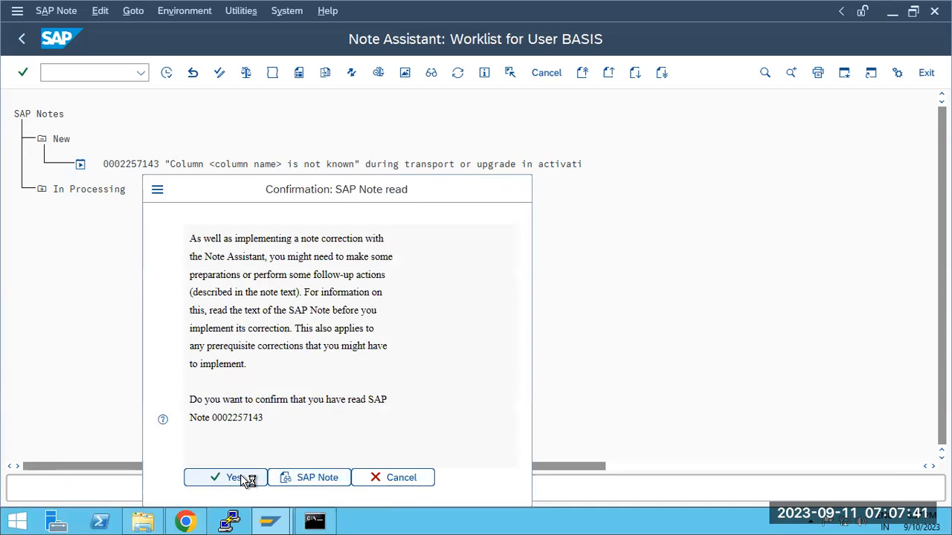
# - Assign the note implementation to Workbench request ECDK900013 and apply the changes to object RADMASUTC
pyautogui.click(394, 494)
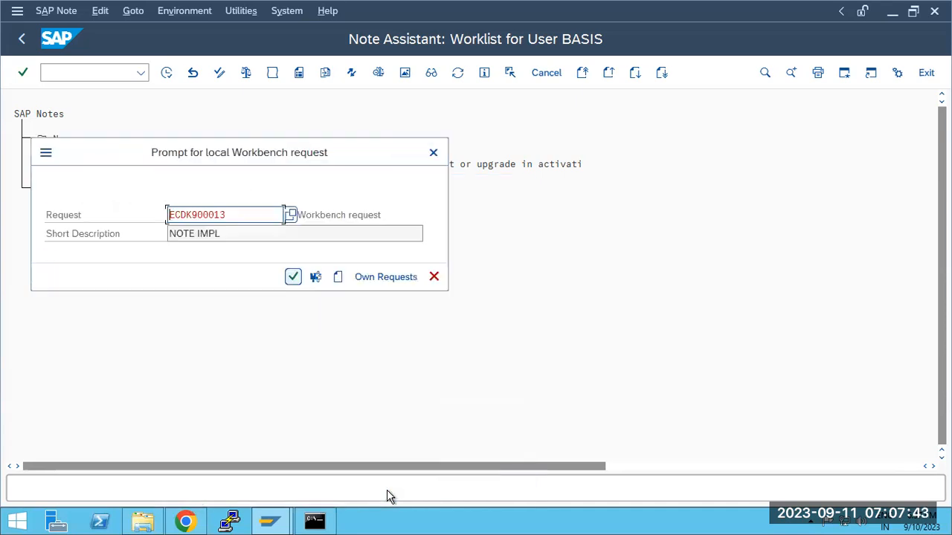
pyautogui.click(293, 278)
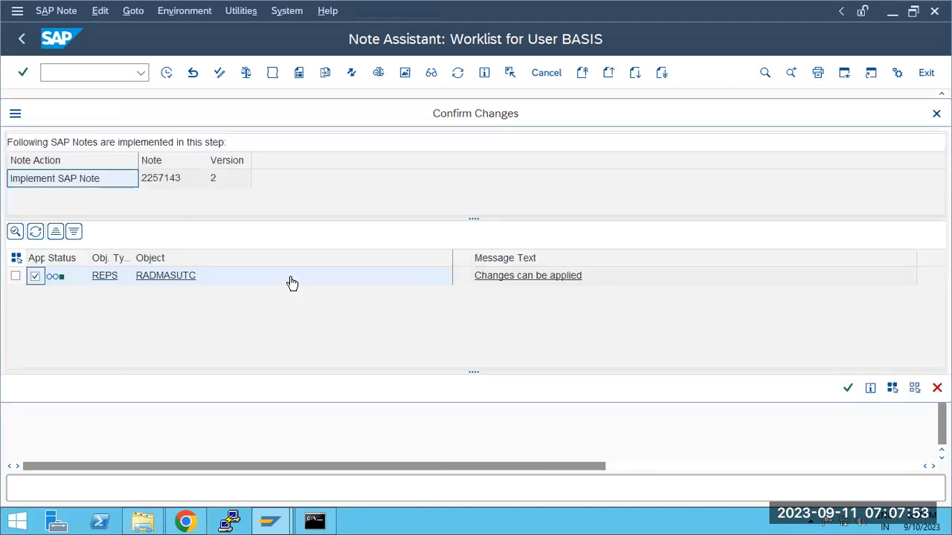
pyautogui.click(846, 389)
pyautogui.click(192, 494)
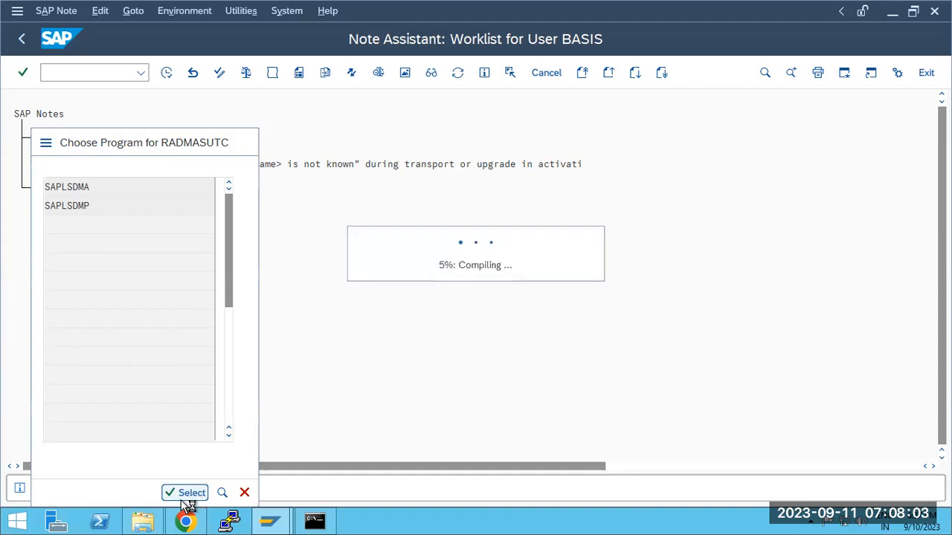
# - Switch back to Software Update Manager in Chrome and continue the Checks phase for the ECD update
pyautogui.click(184, 523)
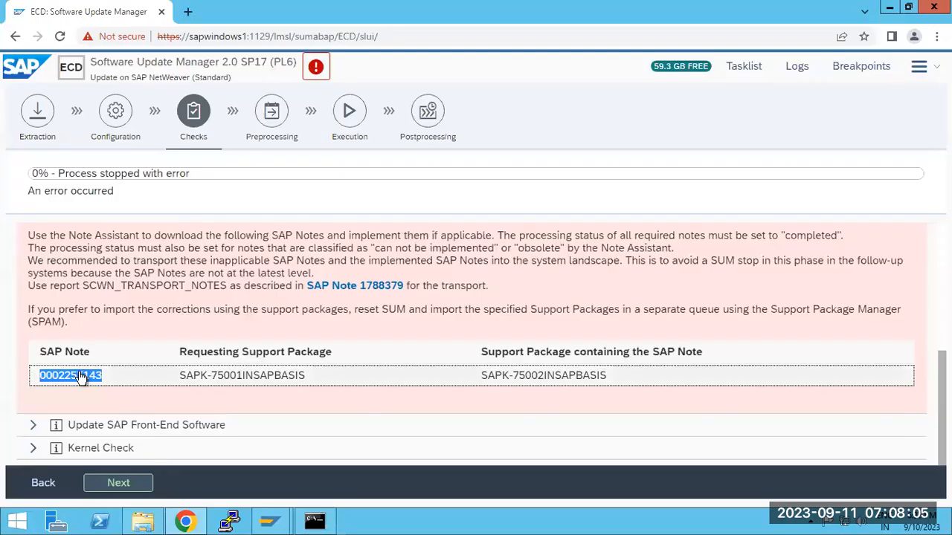
pyautogui.click(185, 523)
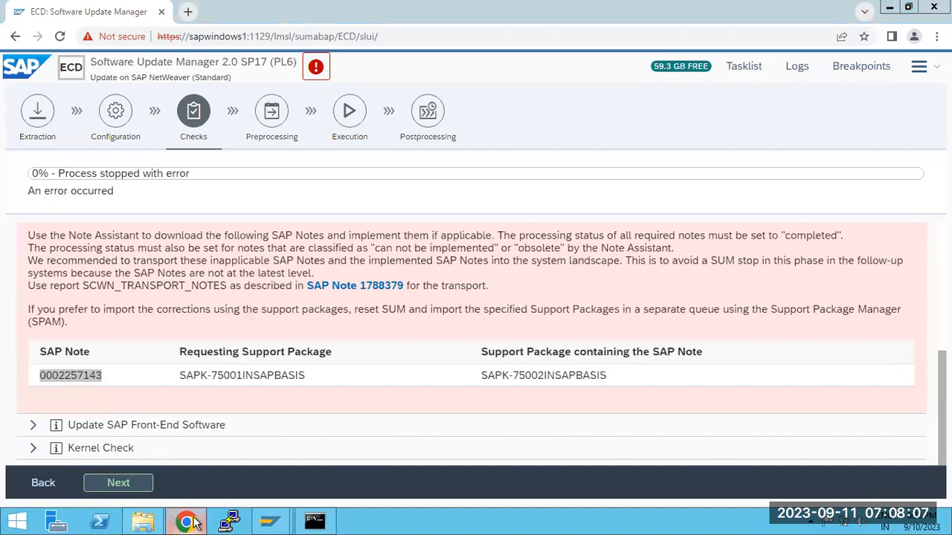
pyautogui.click(186, 523)
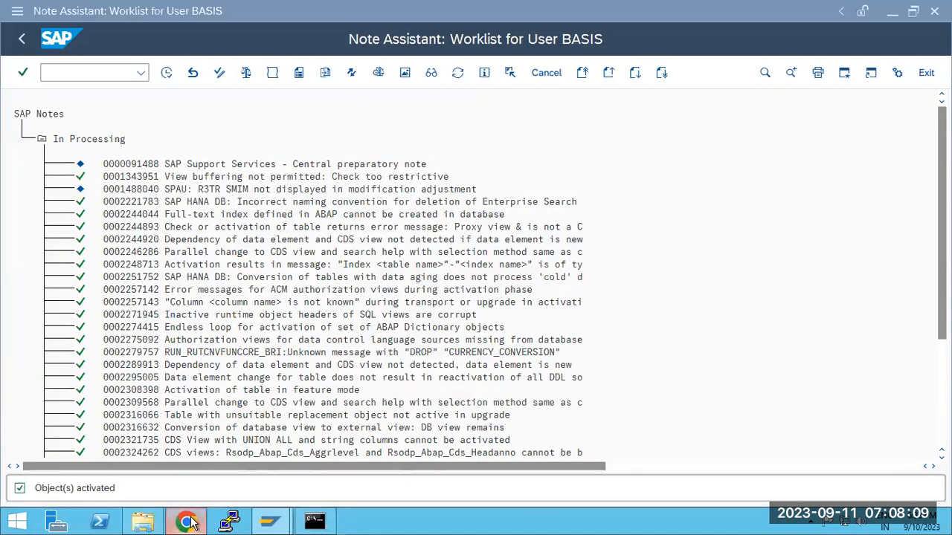
pyautogui.click(125, 487)
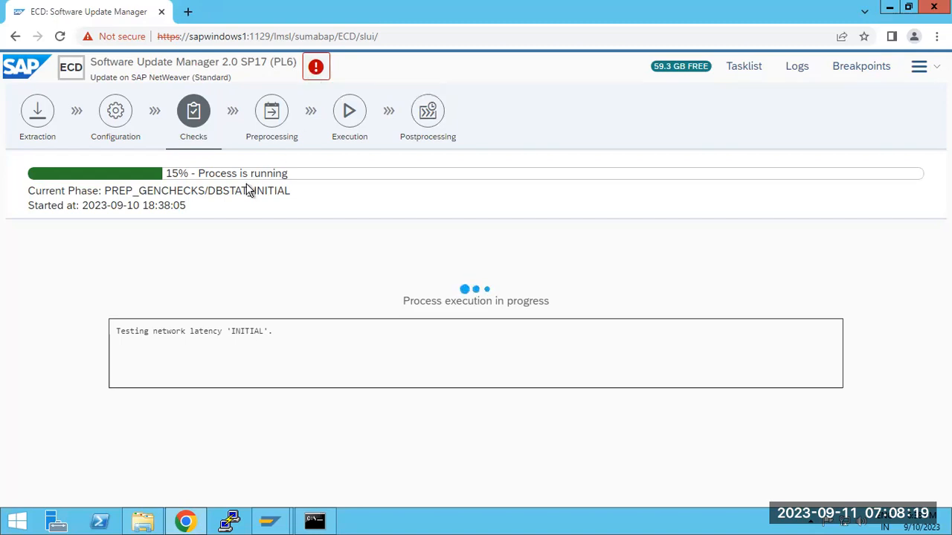
# - Continue the ECD update from the completed Checks roadmap step to Preprocessing
pyautogui.moveTo(208, 191); pyautogui.dragTo(286, 190)
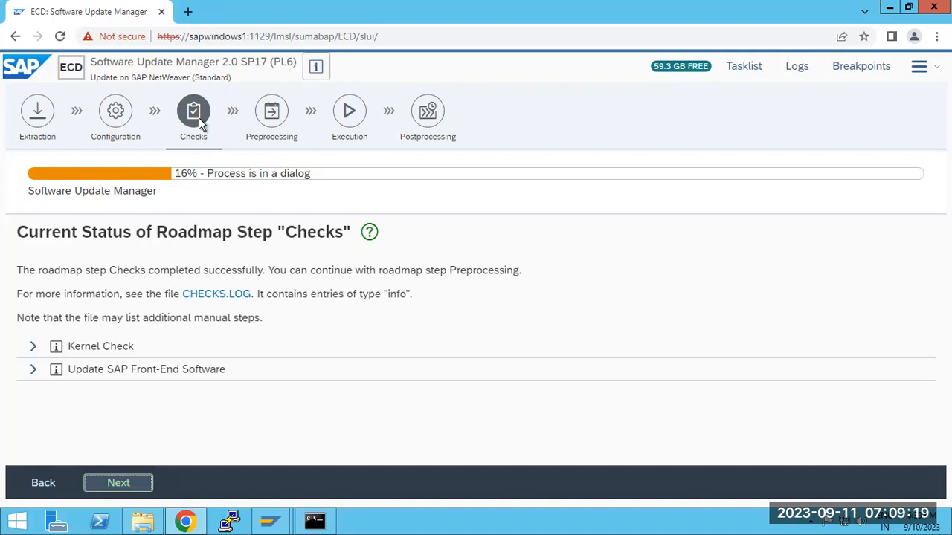
pyautogui.moveTo(301, 271); pyautogui.dragTo(425, 270)
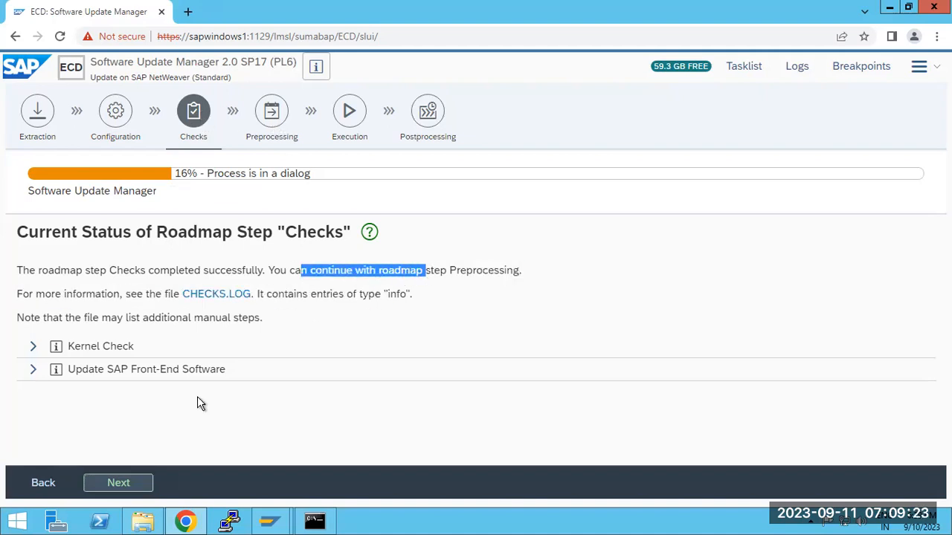
pyautogui.click(119, 483)
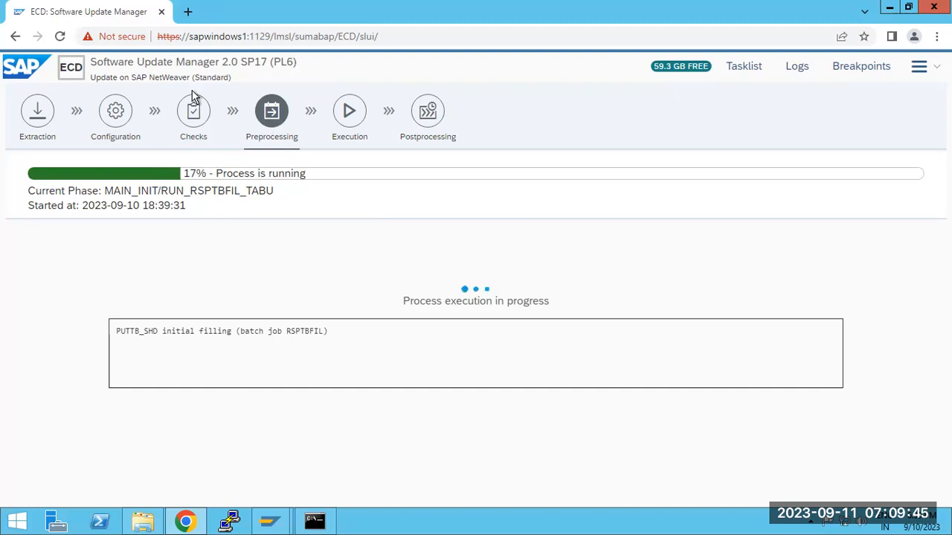
pyautogui.moveTo(185, 78); pyautogui.dragTo(229, 79)
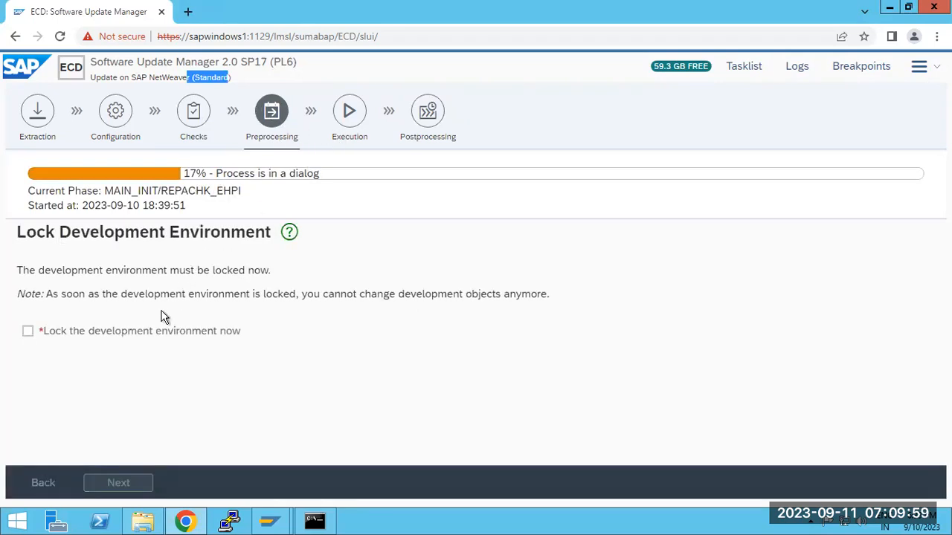
pyautogui.moveTo(46, 231); pyautogui.dragTo(278, 232)
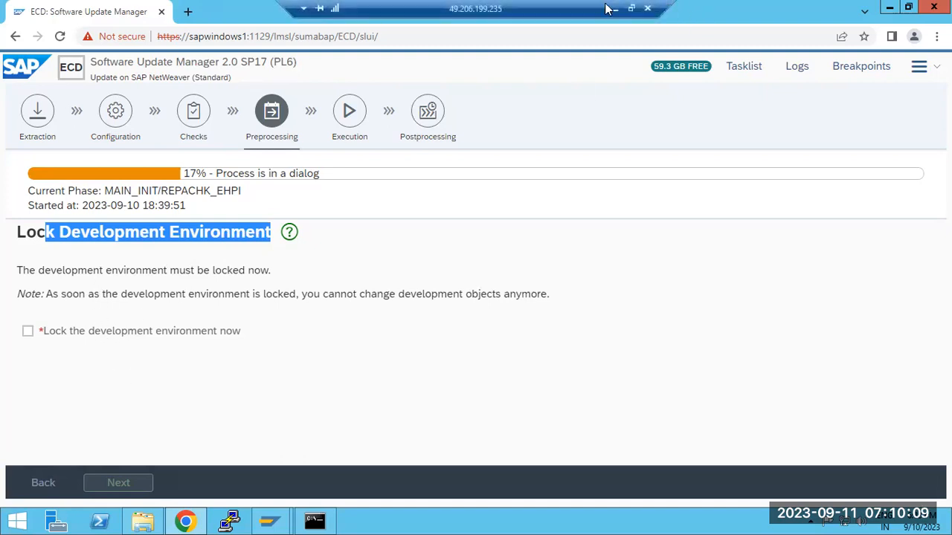
# - Minimize the remote session, switch to Paint and draw a large orange rectangle beside the SAP UPGRADE heading, nearly filling the canvas
pyautogui.click(610, 9)
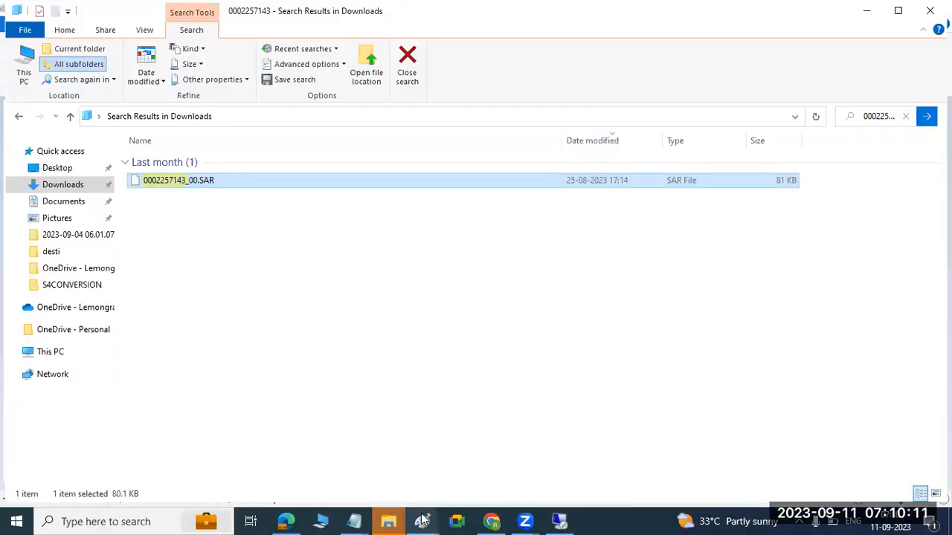
pyautogui.moveTo(422, 518)
pyautogui.click(457, 491)
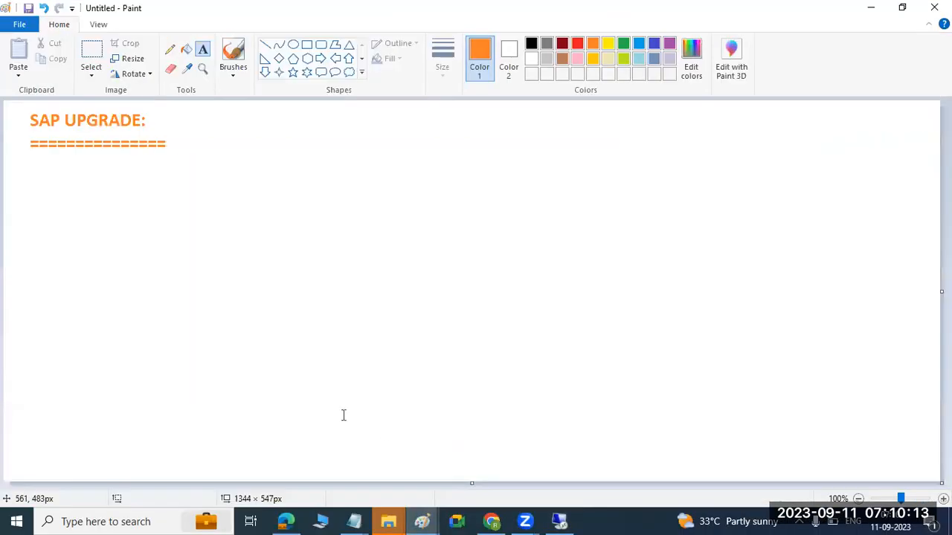
pyautogui.click(22, 204)
pyautogui.click(59, 28)
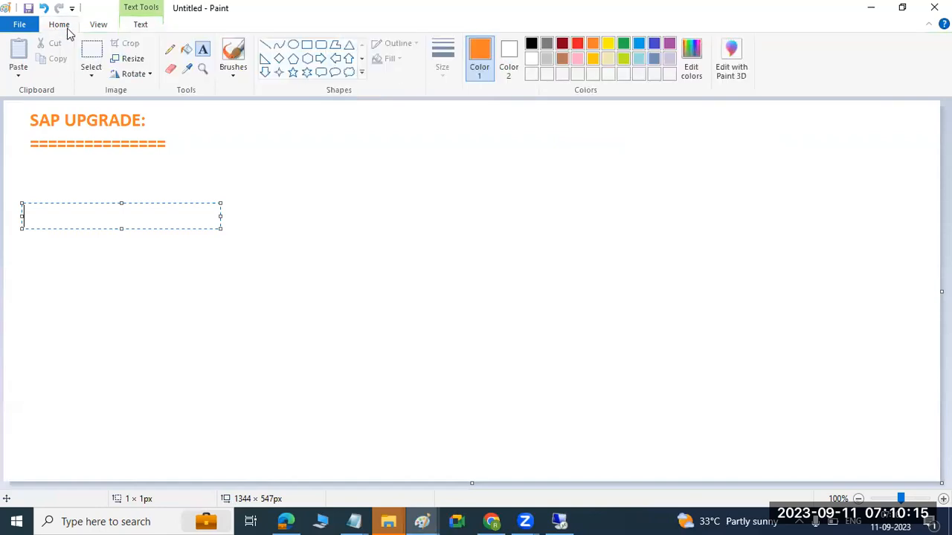
pyautogui.click(307, 44)
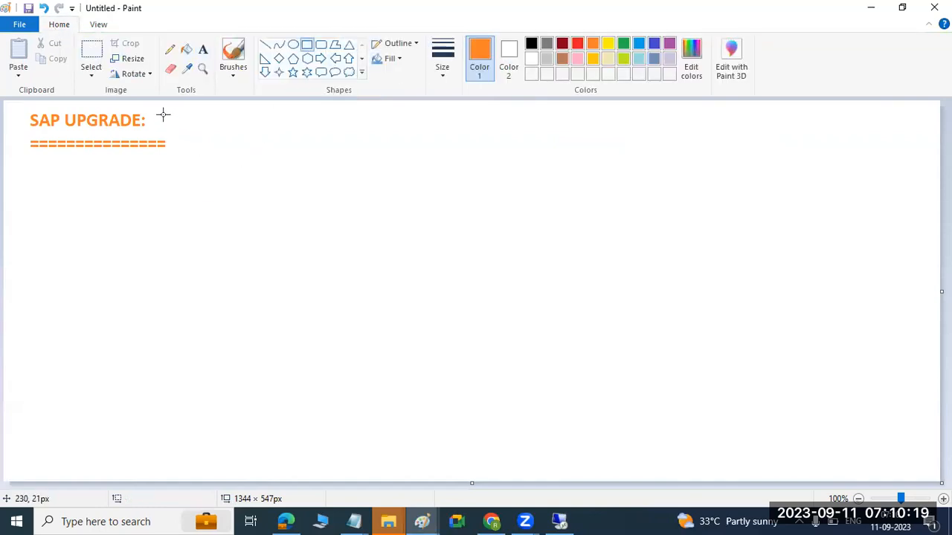
pyautogui.moveTo(151, 106); pyautogui.dragTo(921, 472)
pyautogui.click(48, 250)
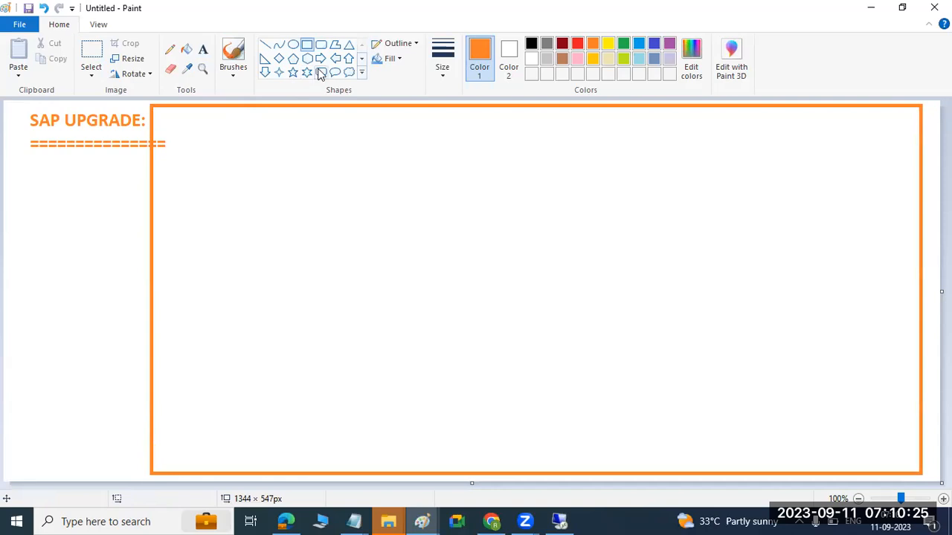
# - Draw two rounded rectangles inside the large frame: a smaller one near its upper-left corner and a wide one along its lower part
pyautogui.click(320, 44)
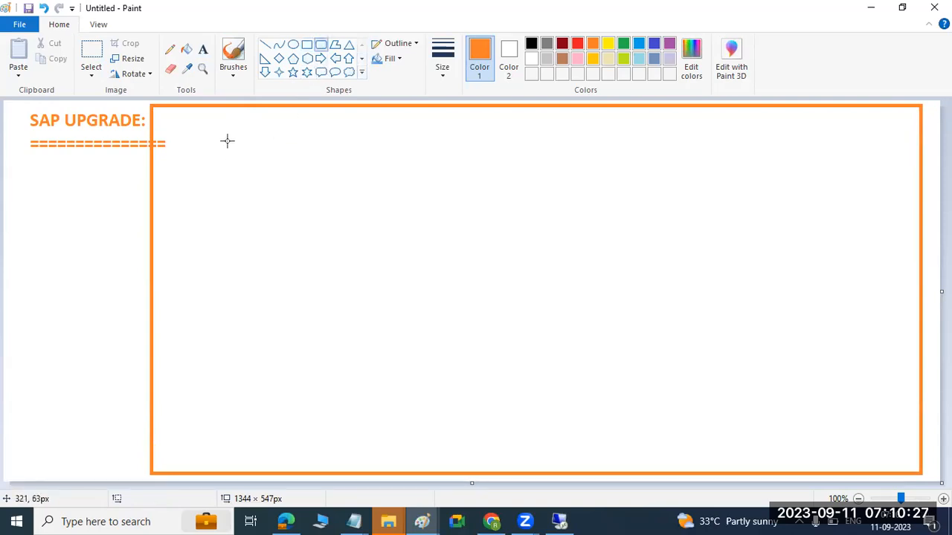
pyautogui.moveTo(224, 132); pyautogui.dragTo(427, 219)
pyautogui.moveTo(282, 300); pyautogui.dragTo(833, 435)
pyautogui.moveTo(556, 301); pyautogui.dragTo(555, 333)
pyautogui.click(298, 277)
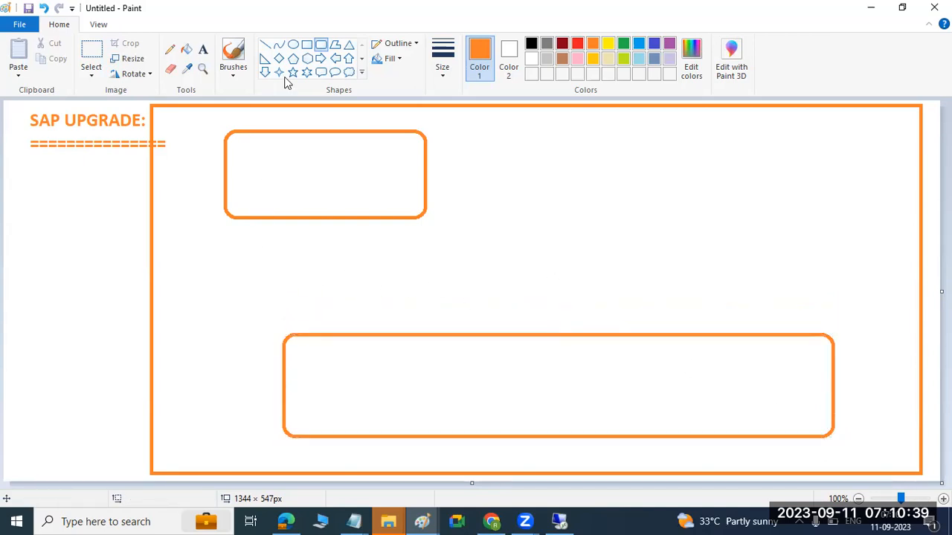
# - Draw a small and a wide rectangle inside the lower rounded box and label the wide one APPLICATION TABLES
pyautogui.click(306, 44)
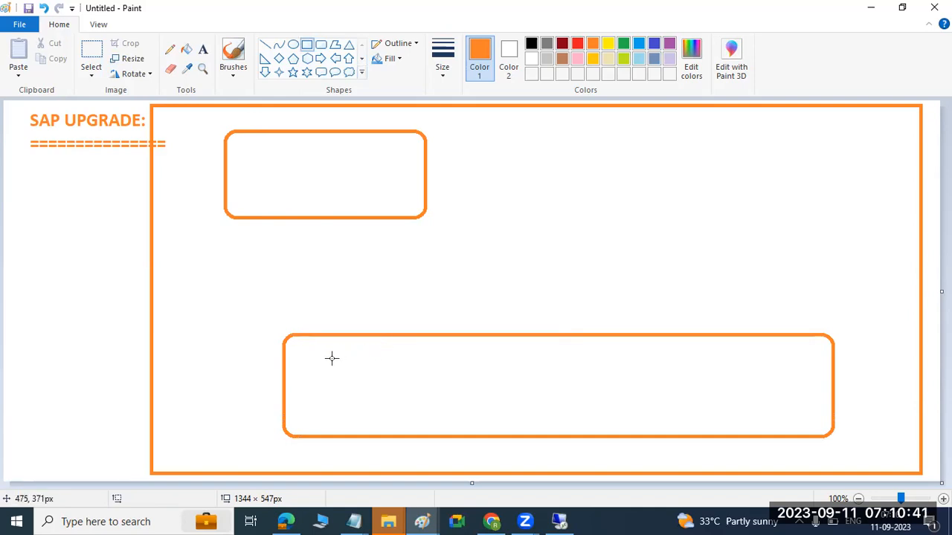
pyautogui.moveTo(311, 351); pyautogui.dragTo(755, 422)
pyautogui.click(203, 49)
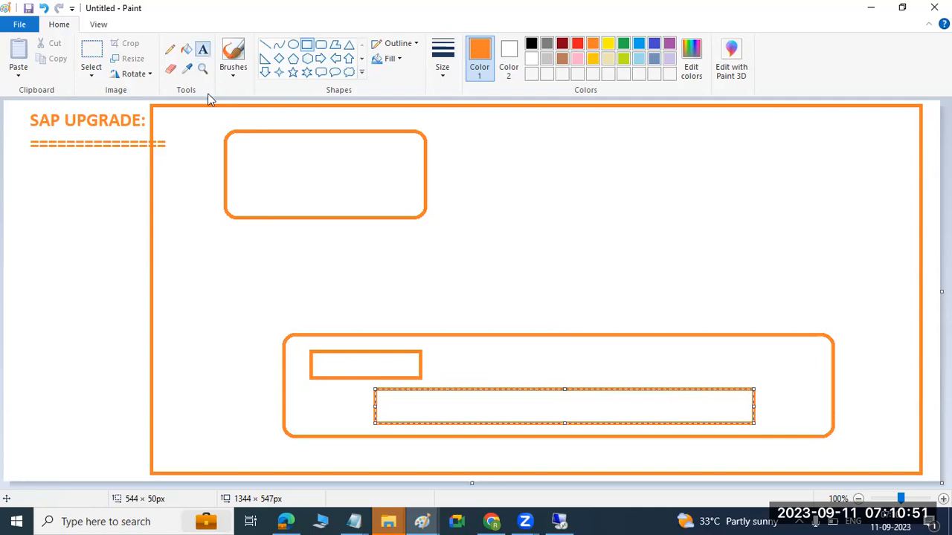
pyautogui.click(419, 410)
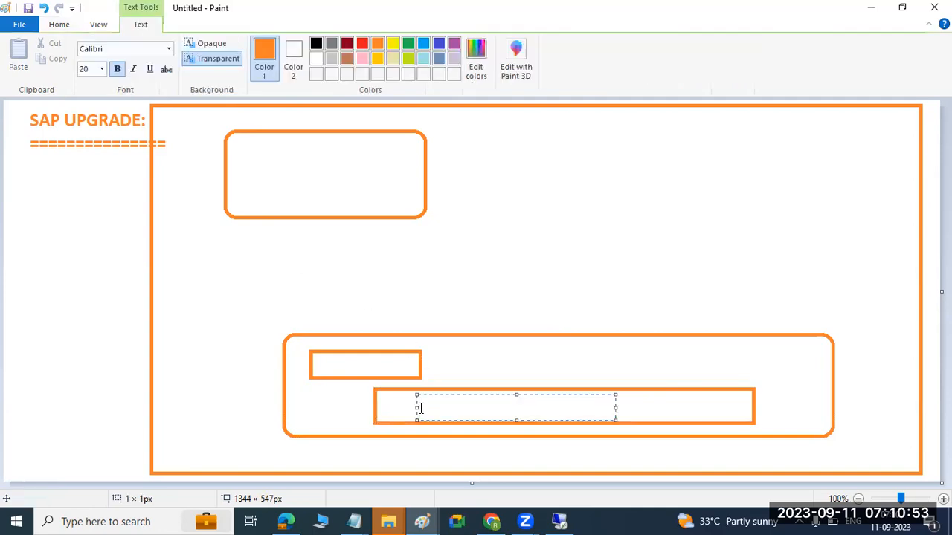
pyautogui.write('APPLICA')
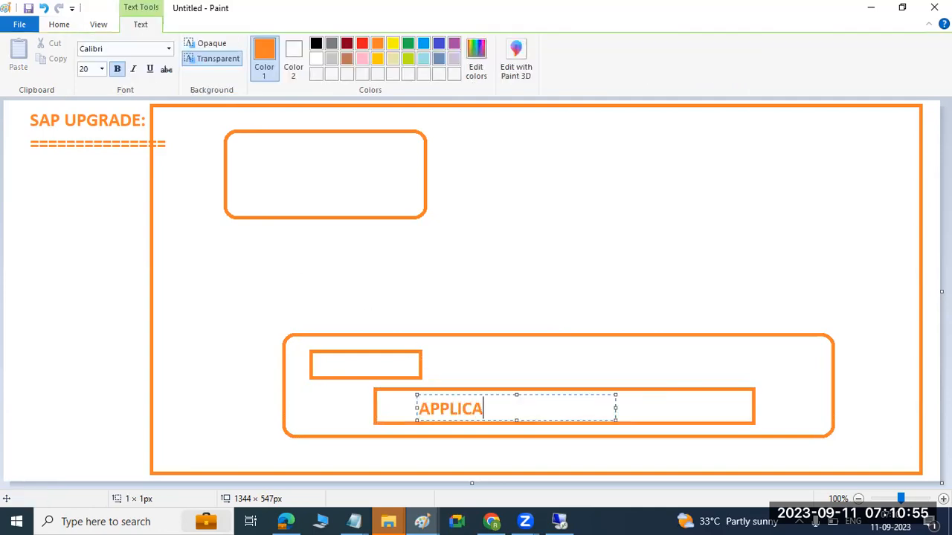
pyautogui.write('TION TABLES')
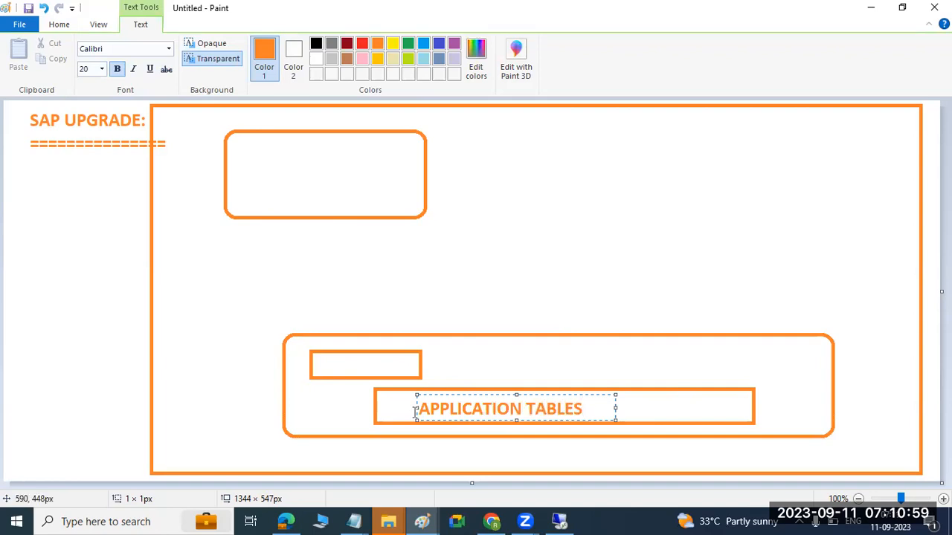
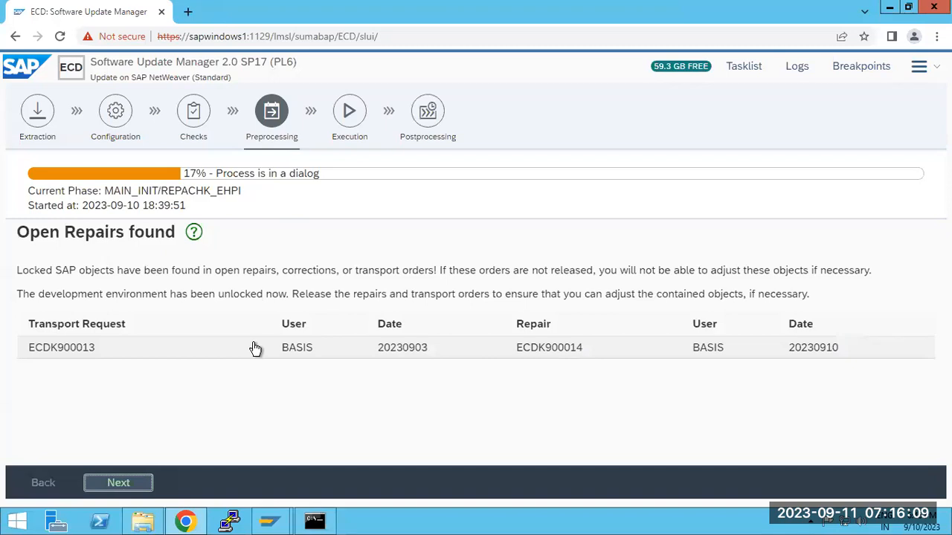
# - Copy transport request ECDK900013 from the open repairs list and open transaction SE03 in the SAP GUI session
pyautogui.moveTo(32, 355); pyautogui.dragTo(110, 358)
pyautogui.hotkey('ctrl', 'c')
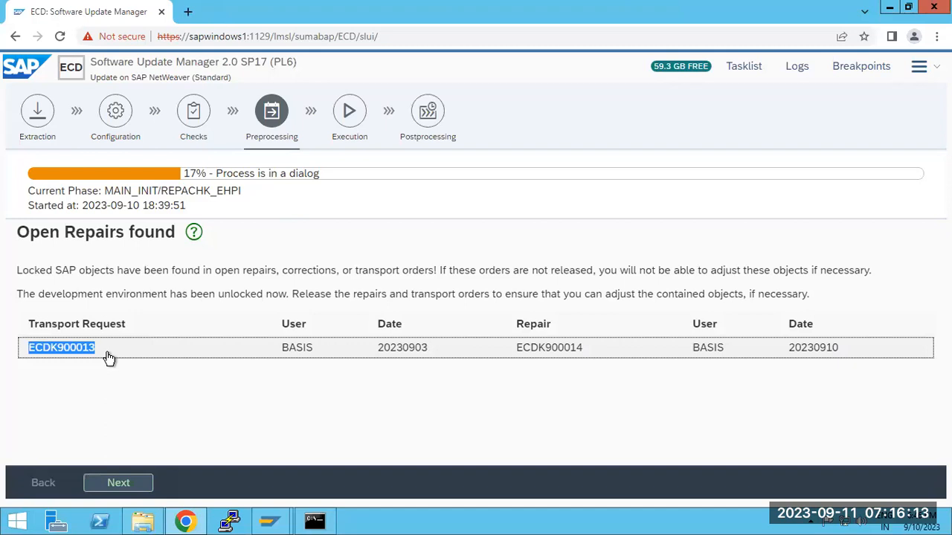
pyautogui.click(270, 521)
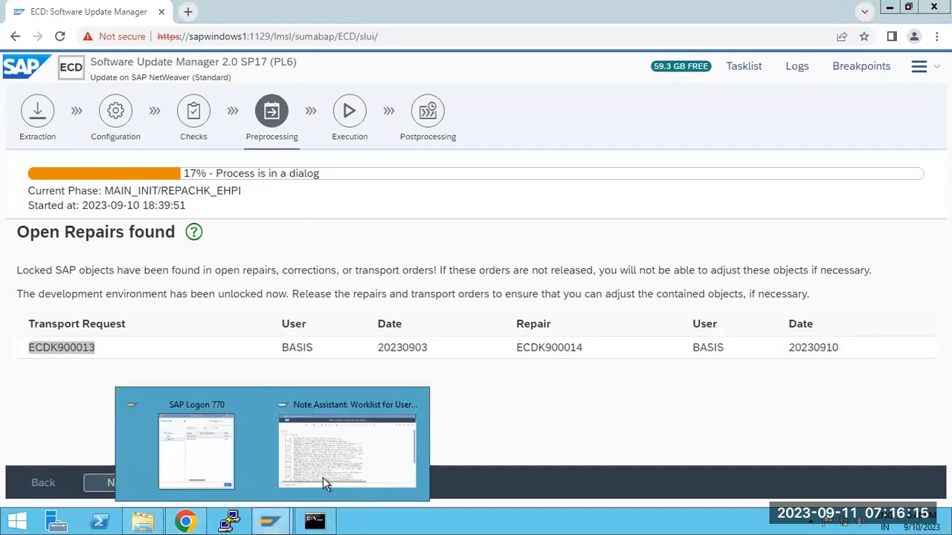
pyautogui.click(325, 464)
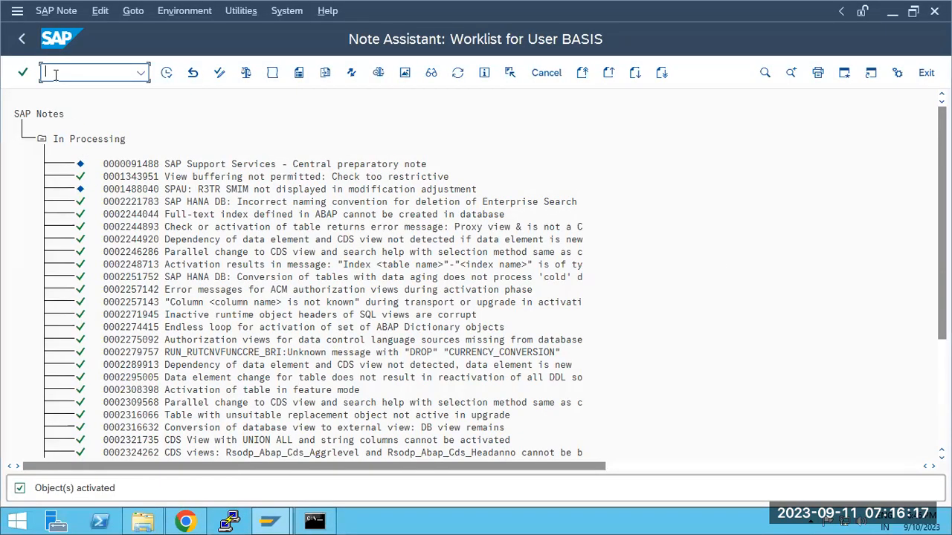
pyautogui.write('/nse03')
pyautogui.press('Return')
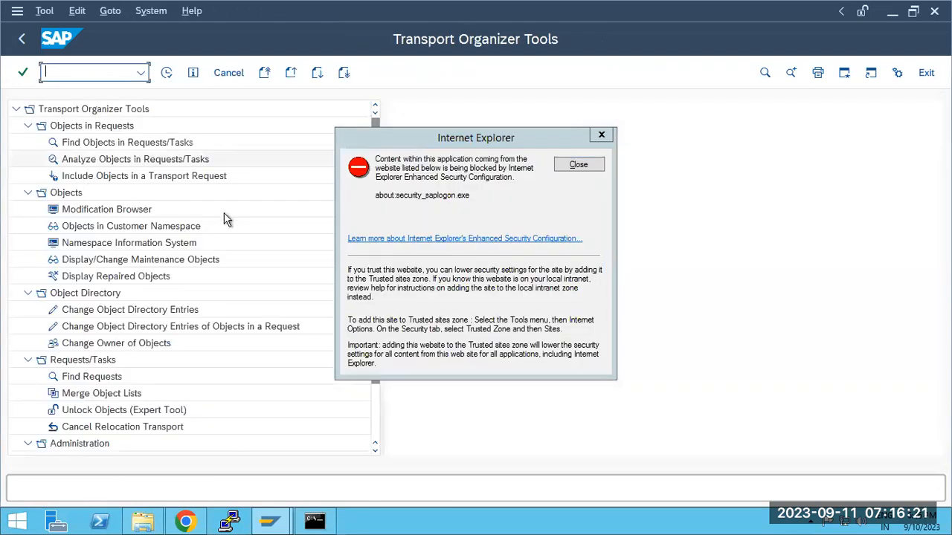
pyautogui.click(574, 165)
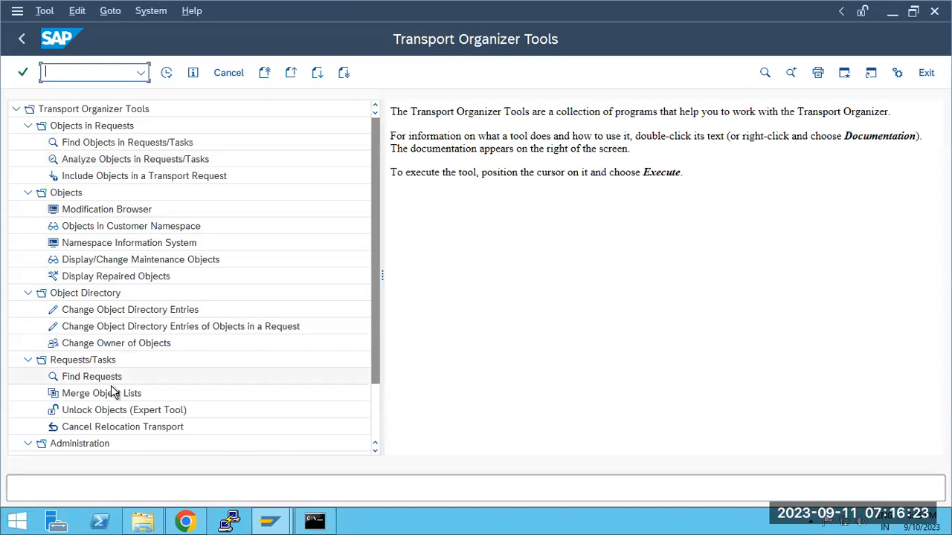
# - Unlock the object list of request ECDK900013 with the Unlock Objects (Expert Tool)
pyautogui.doubleClick(115, 411)
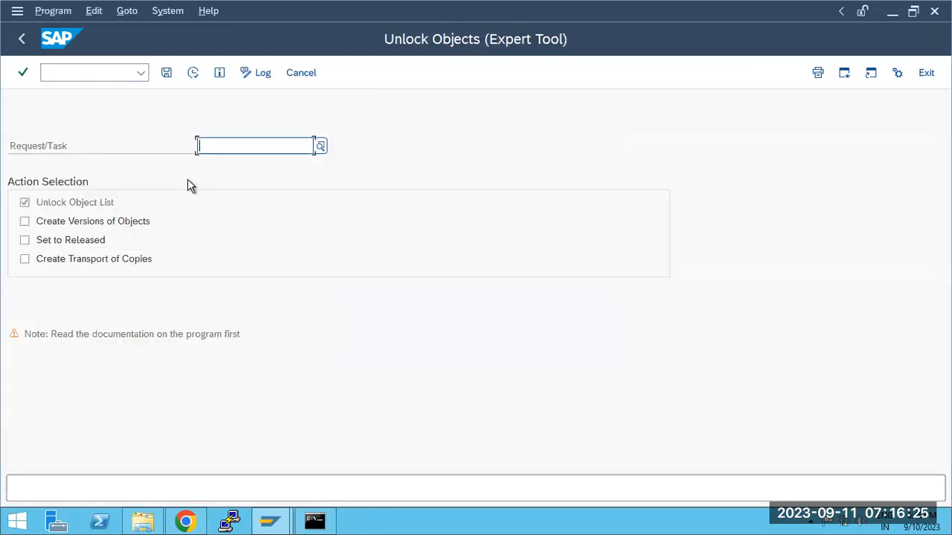
pyautogui.hotkey('ctrl', 'v')
pyautogui.press('Return')
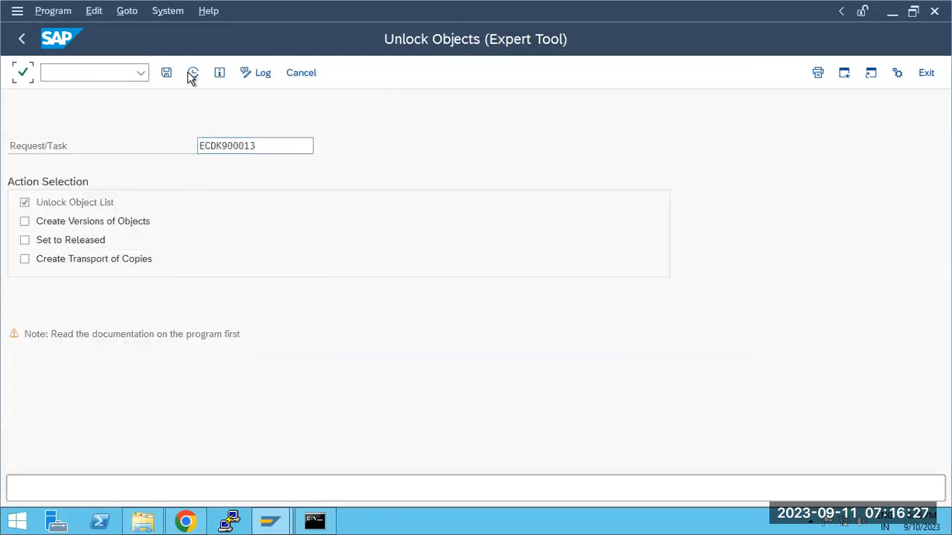
pyautogui.click(193, 73)
pyautogui.click(223, 404)
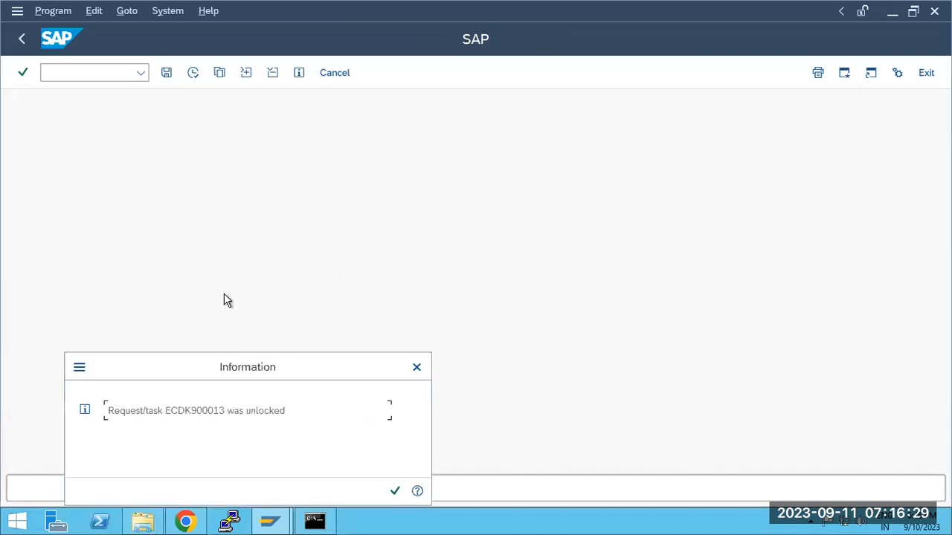
pyautogui.click(394, 490)
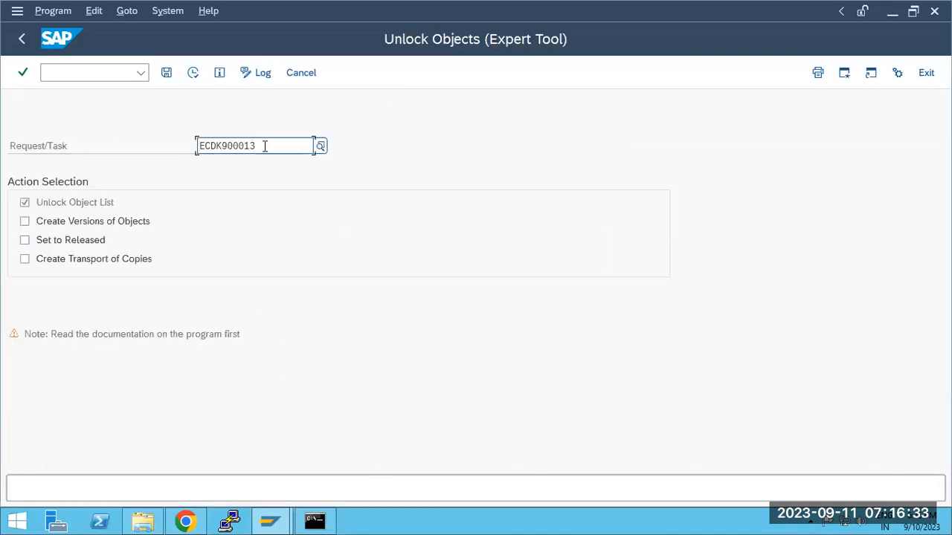
# - Change the request/task to ECDK900014 and unlock its object list
pyautogui.press('BackSpace')
pyautogui.write('4')
pyautogui.click(192, 73)
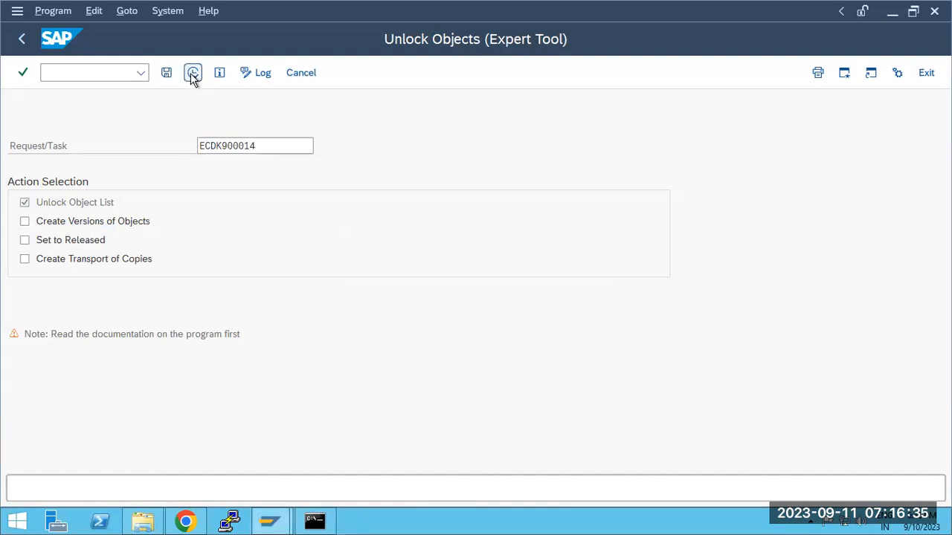
pyautogui.click(222, 405)
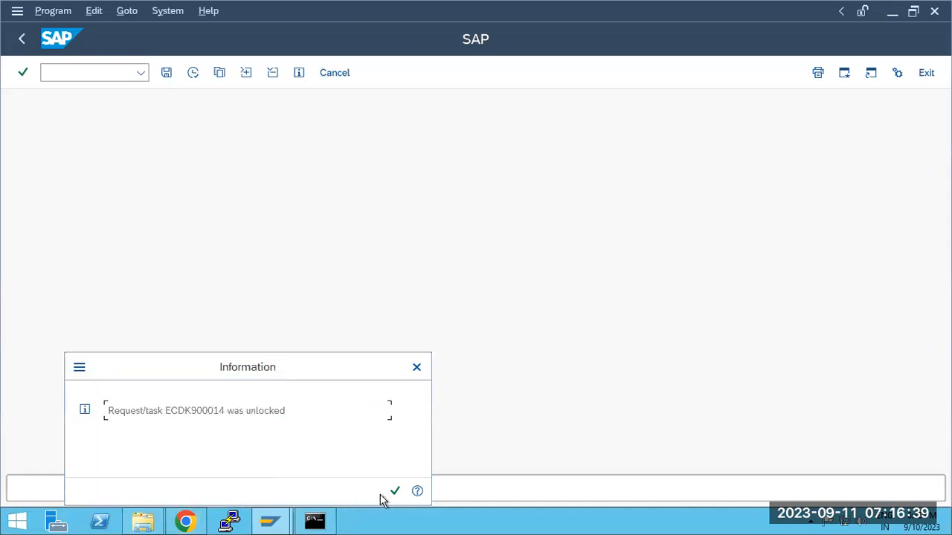
pyautogui.click(394, 492)
# - Switch back to Software Update Manager in Chrome and continue Preprocessing past the Open Repairs found dialog
pyautogui.click(186, 523)
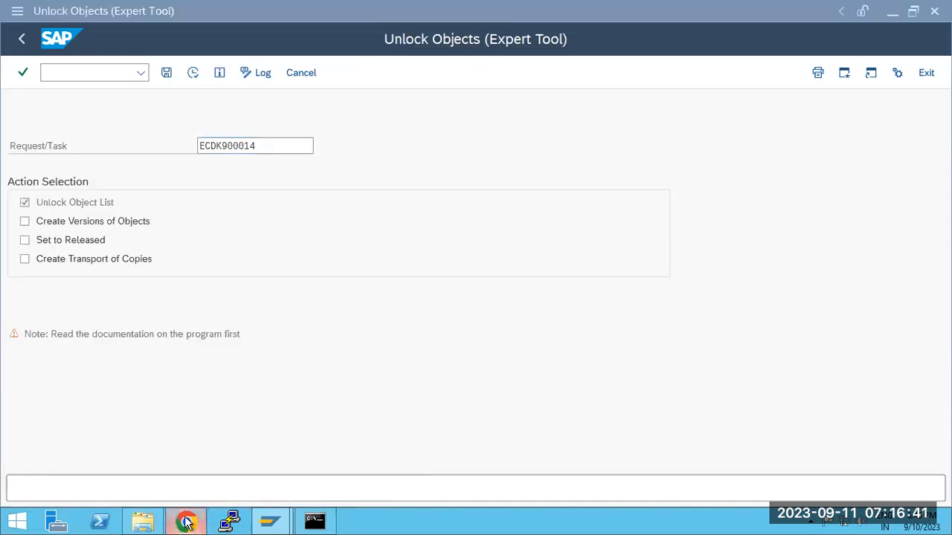
pyautogui.moveTo(69, 269); pyautogui.dragTo(244, 271)
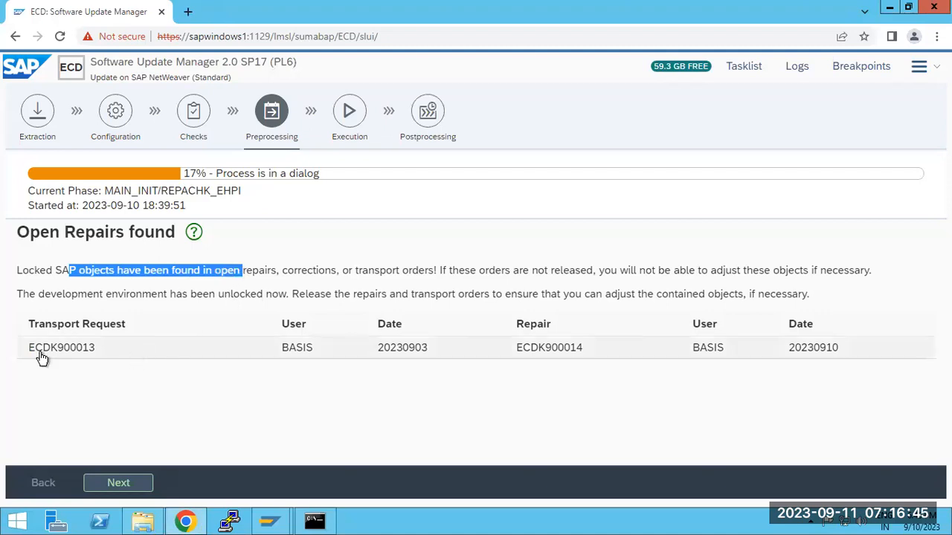
pyautogui.click(123, 485)
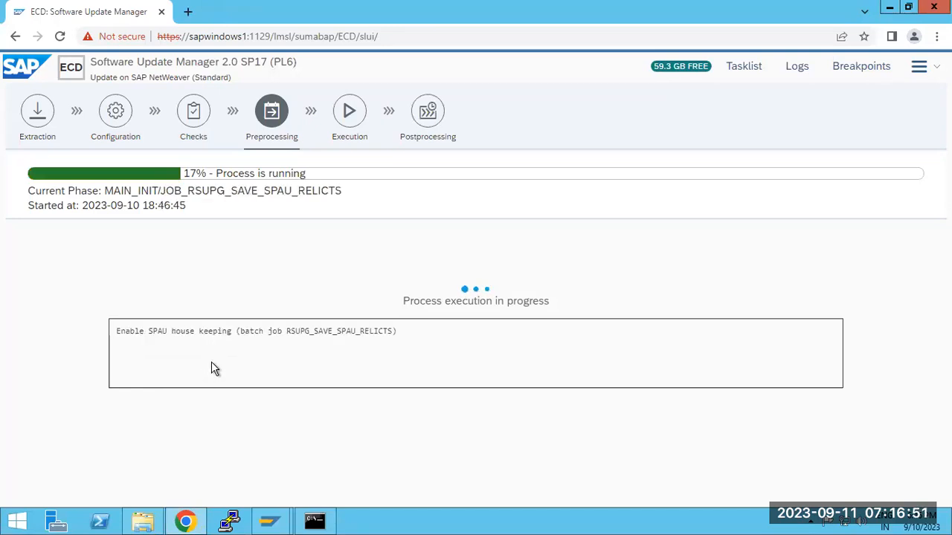
pyautogui.moveTo(209, 192); pyautogui.dragTo(361, 198)
pyautogui.click(277, 229)
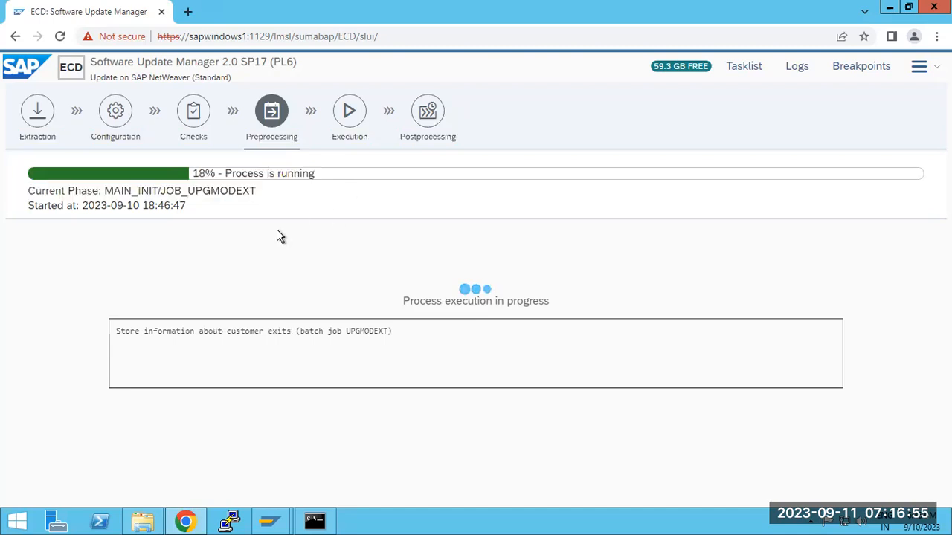
pyautogui.moveTo(215, 330); pyautogui.dragTo(351, 336)
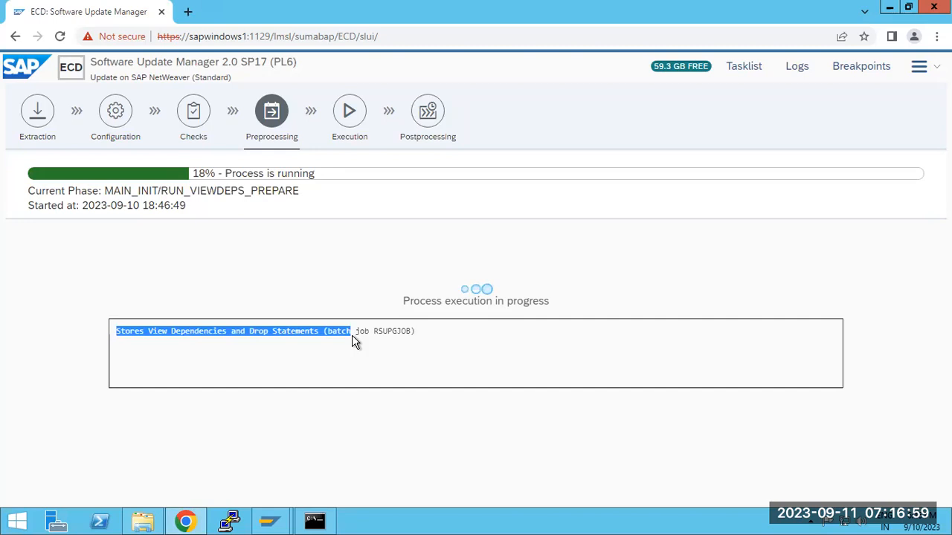
pyautogui.click(351, 336)
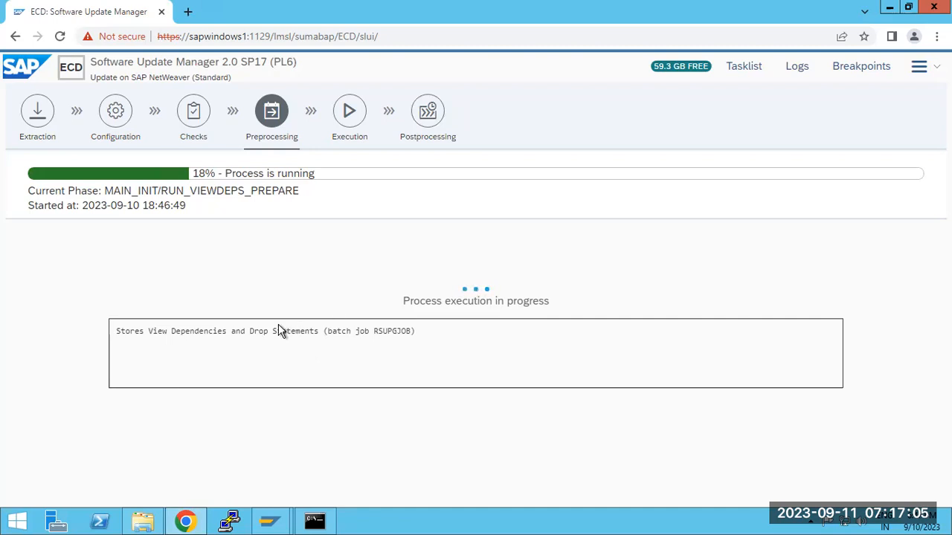
# - Examine the message of the running Preprocessing phase and display the Preprocessing tasklist
pyautogui.moveTo(141, 330); pyautogui.dragTo(409, 333)
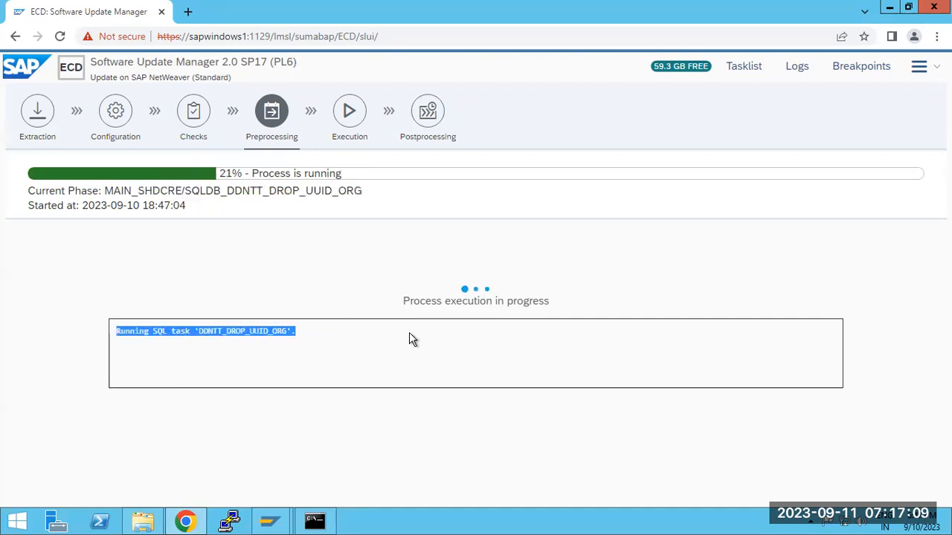
pyautogui.click(187, 424)
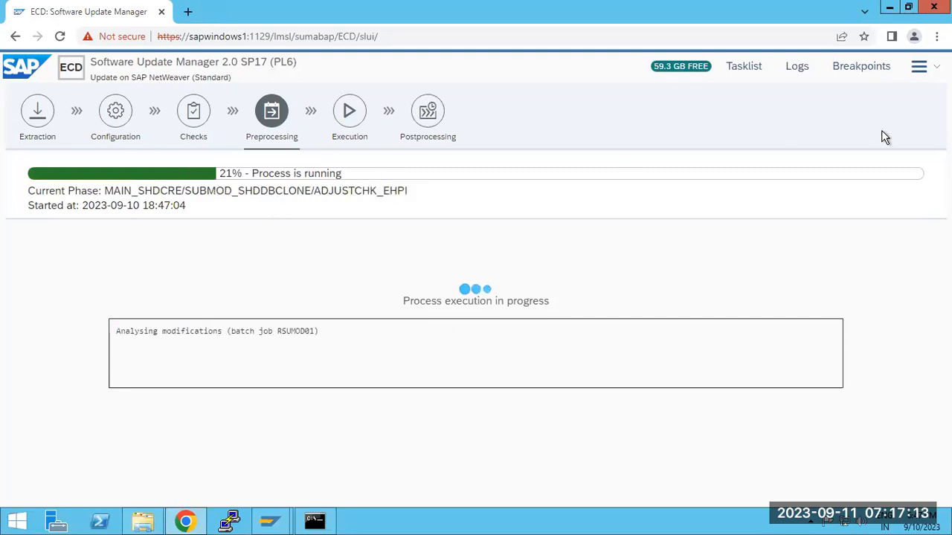
pyautogui.click(757, 69)
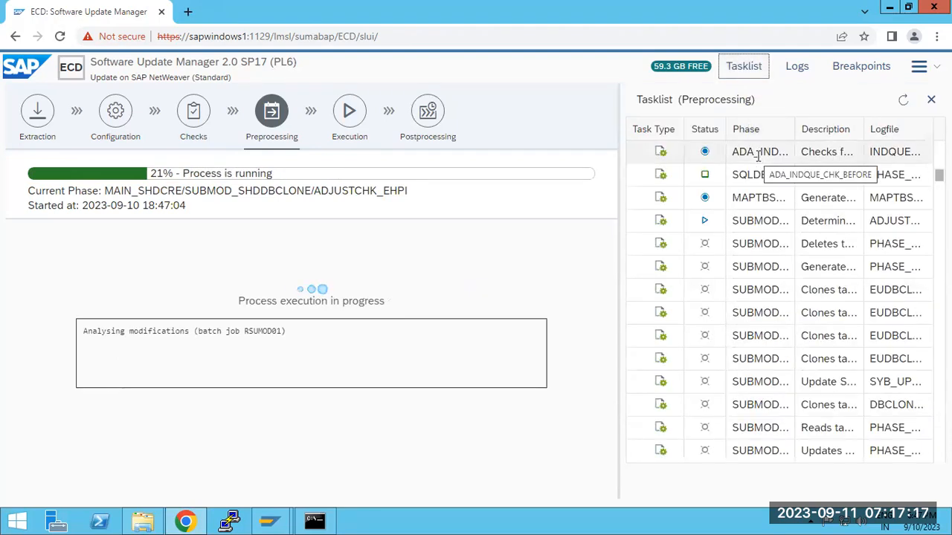
# - Open ADJUSTCK.LOG from the SUM log files, read its phase and batch job entries through to the end, and close it
pyautogui.click(797, 66)
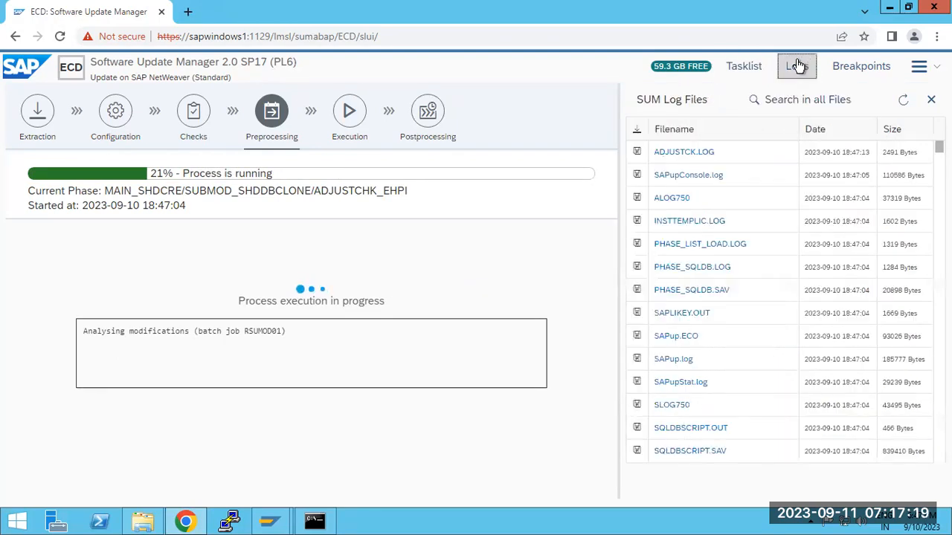
pyautogui.click(664, 152)
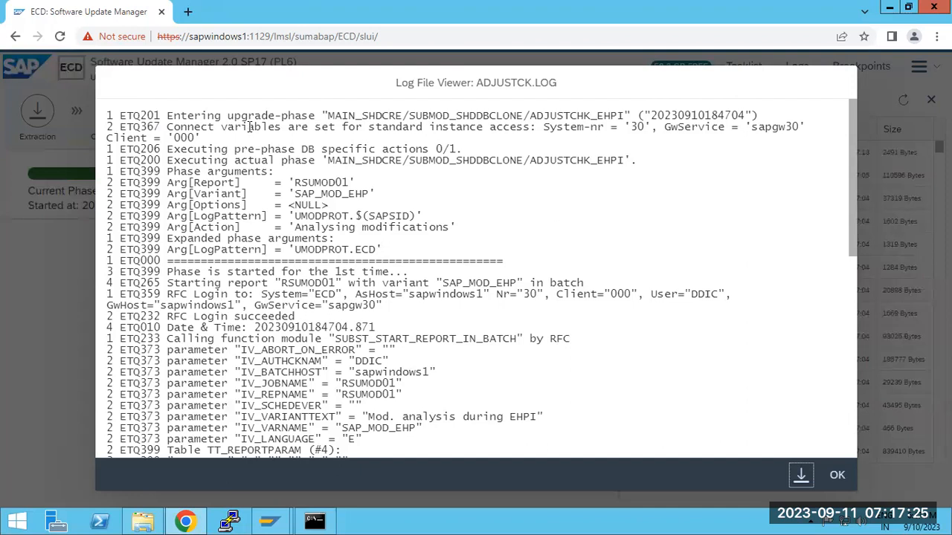
pyautogui.moveTo(281, 128); pyautogui.dragTo(301, 134)
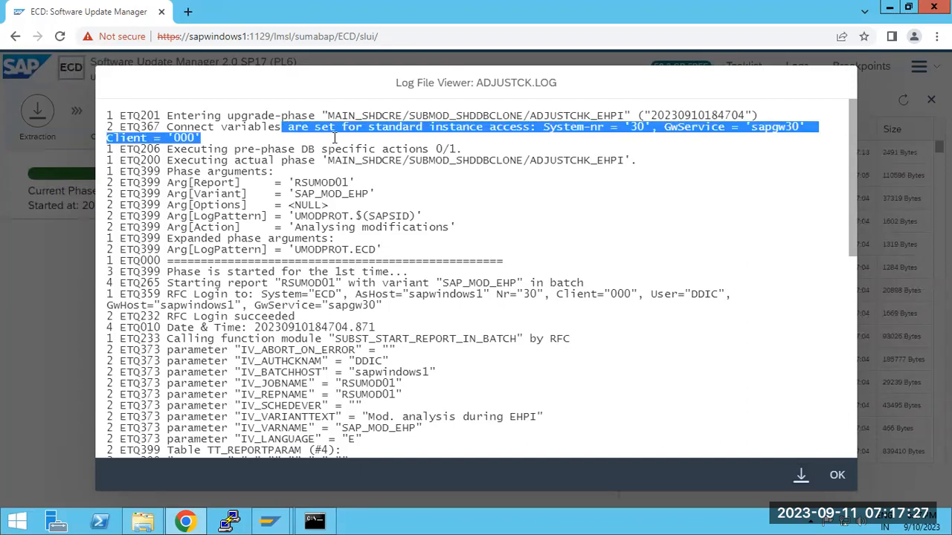
pyautogui.moveTo(336, 165); pyautogui.dragTo(348, 281)
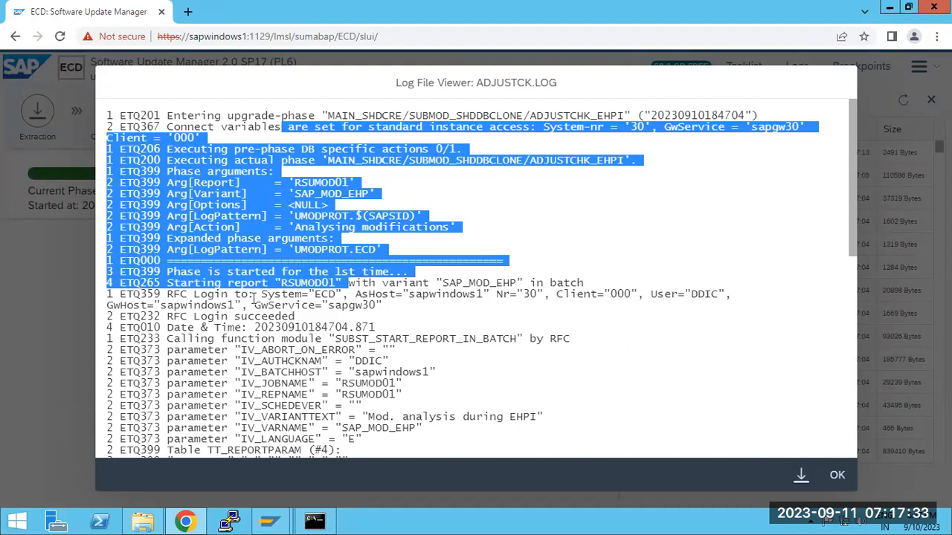
pyautogui.moveTo(207, 296); pyautogui.dragTo(251, 300)
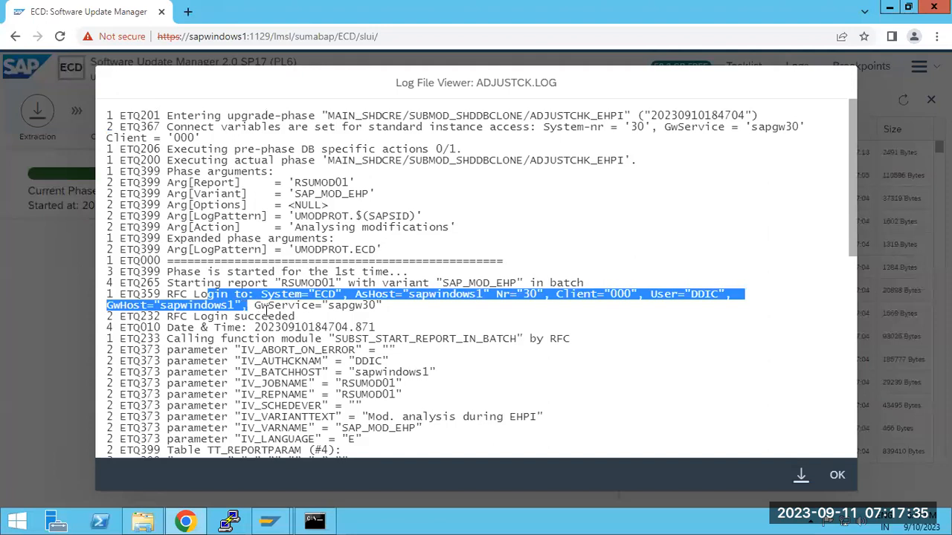
pyautogui.scroll(-4, 265, 311)
pyautogui.scroll(-3, 265, 311)
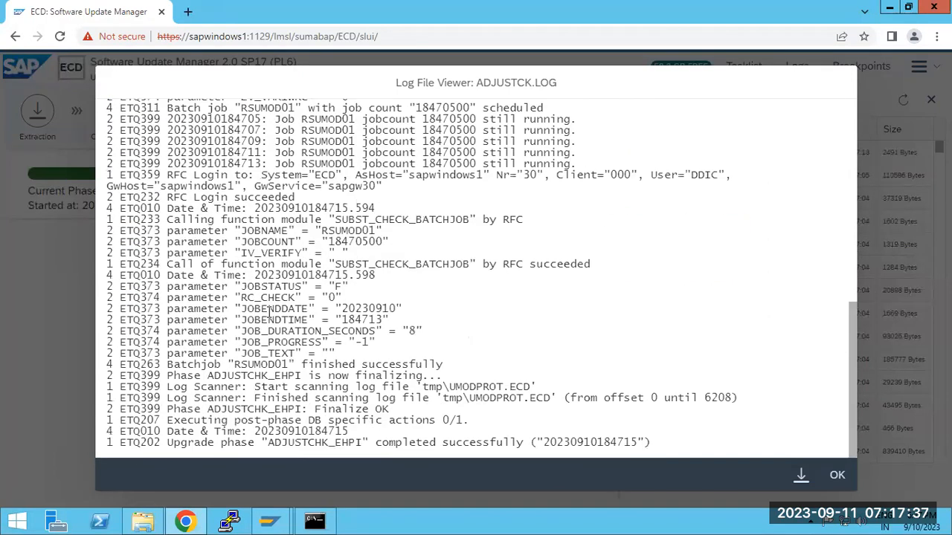
pyautogui.moveTo(342, 233); pyautogui.dragTo(435, 463)
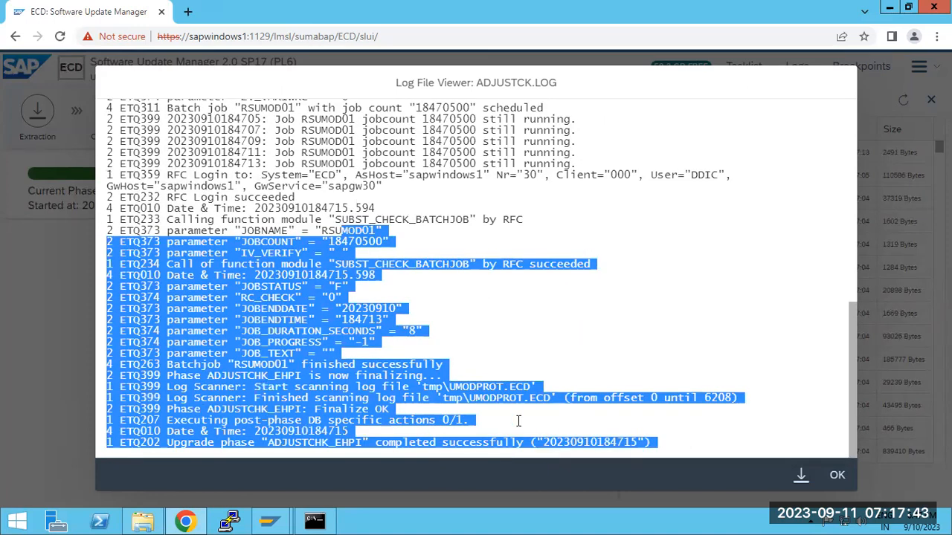
pyautogui.click(837, 475)
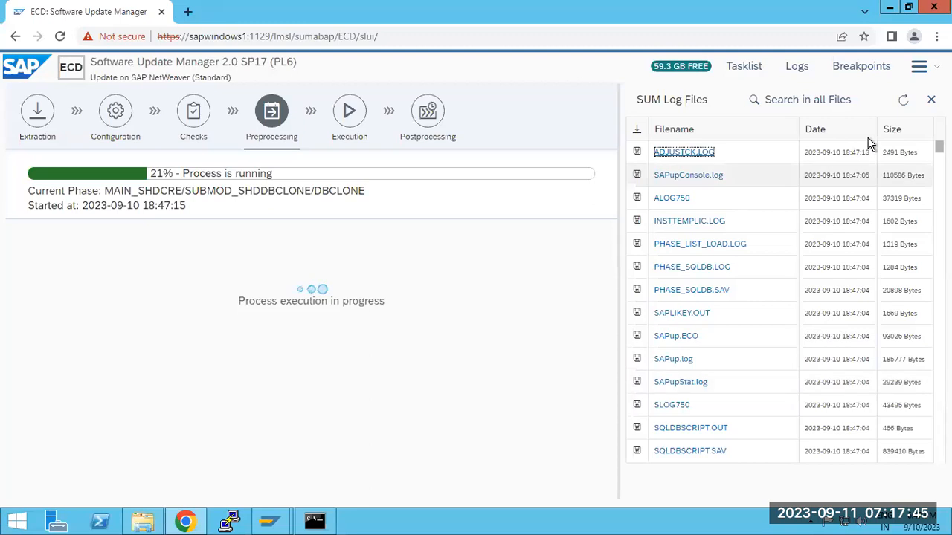
# - Refresh the SUM log file list and examine the progress message about cloning tables to the shadow system
pyautogui.click(902, 100)
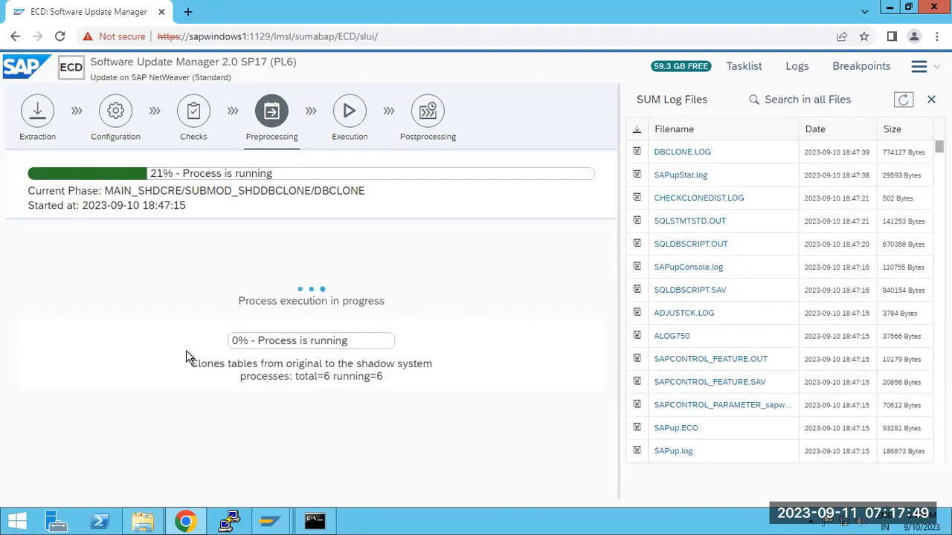
pyautogui.moveTo(191, 364); pyautogui.dragTo(437, 371)
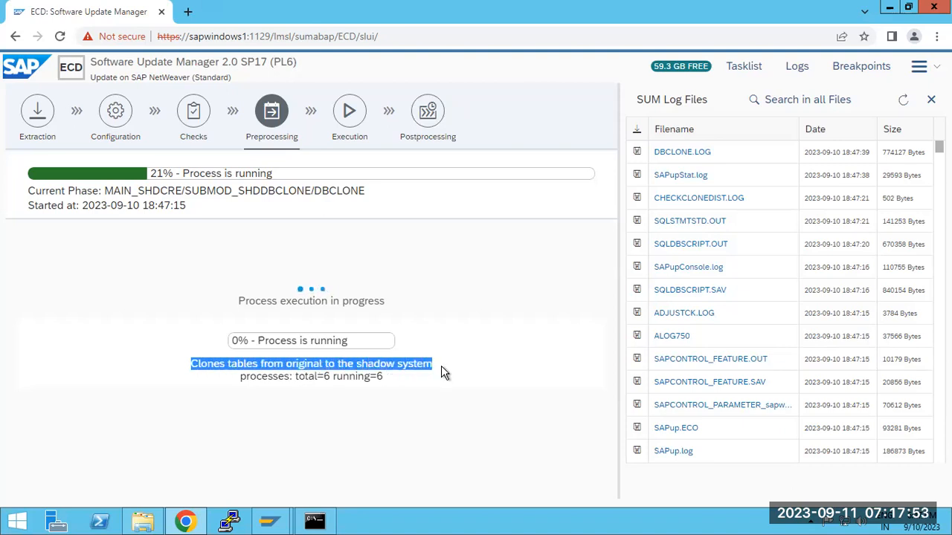
pyautogui.click(329, 377)
pyautogui.moveTo(329, 377); pyautogui.dragTo(380, 377)
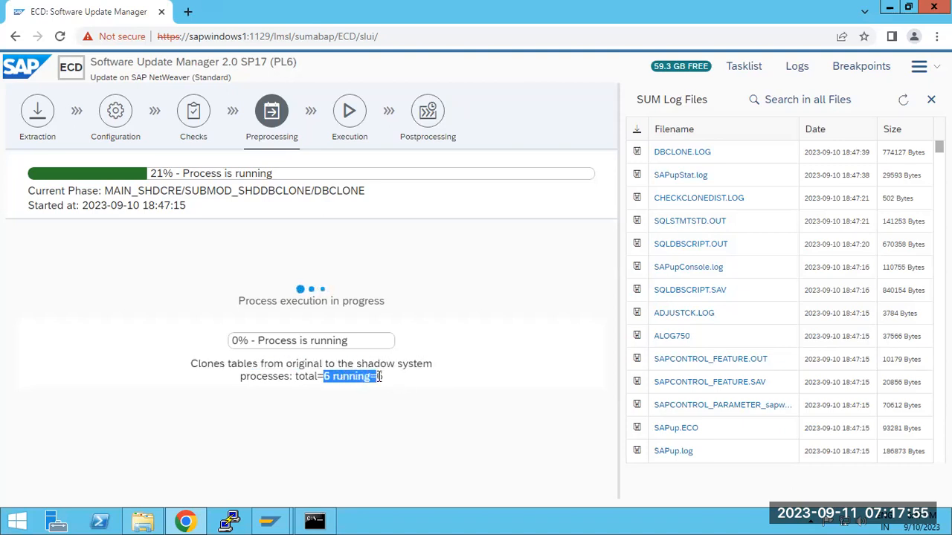
pyautogui.moveTo(190, 364); pyautogui.dragTo(325, 364)
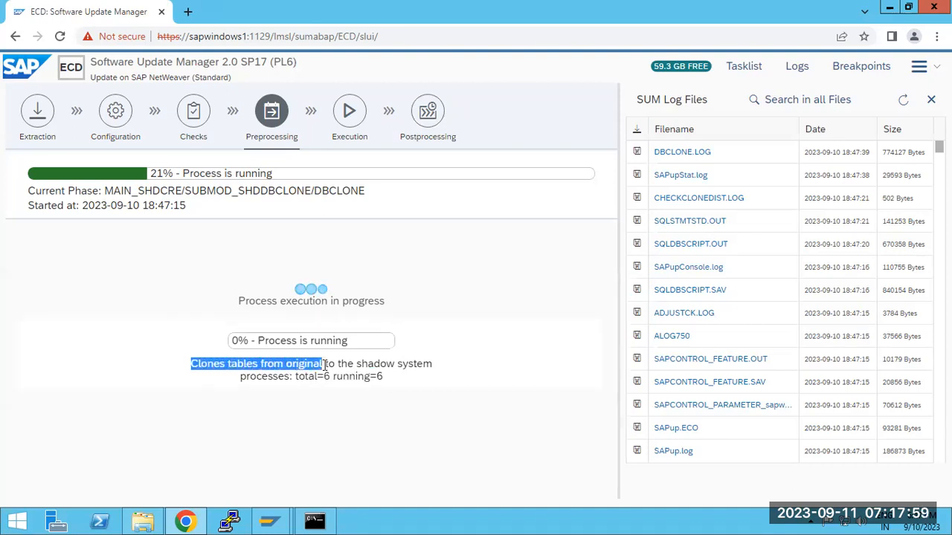
# - Switch to the Paint upgrade sketch and draw a black line about 119 by 43 px from the SAP UPGRADE title into the ORI-SAP box
pyautogui.moveTo(547, 4)
pyautogui.click(616, 11)
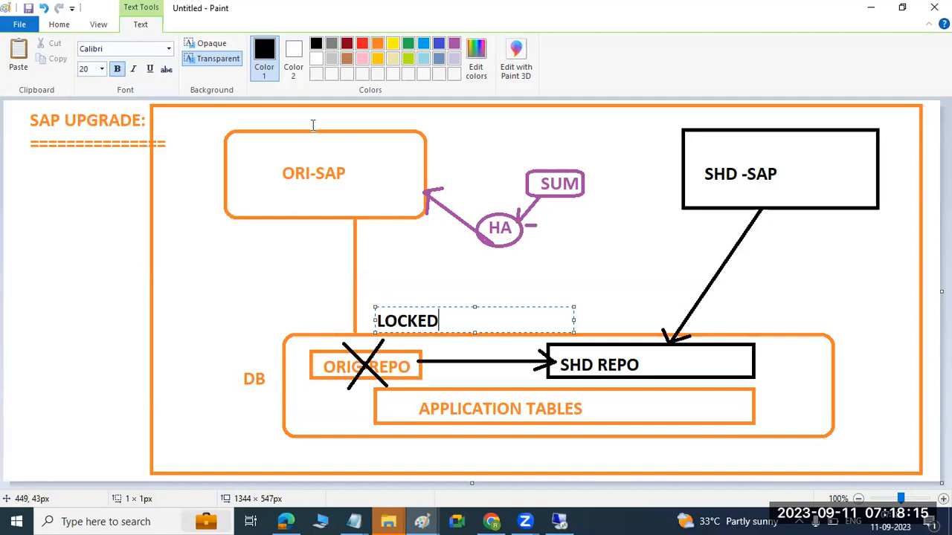
pyautogui.click(61, 24)
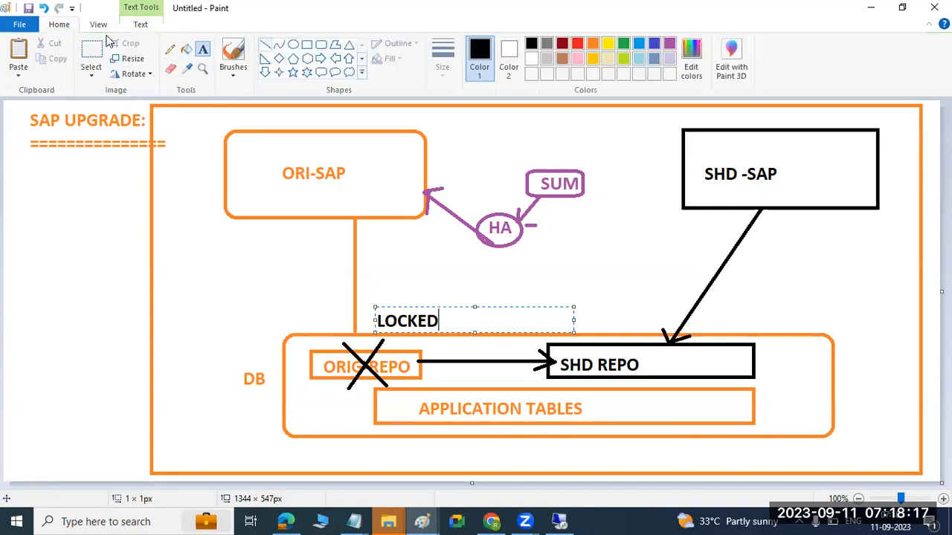
pyautogui.click(265, 45)
pyautogui.moveTo(161, 120); pyautogui.dragTo(244, 148)
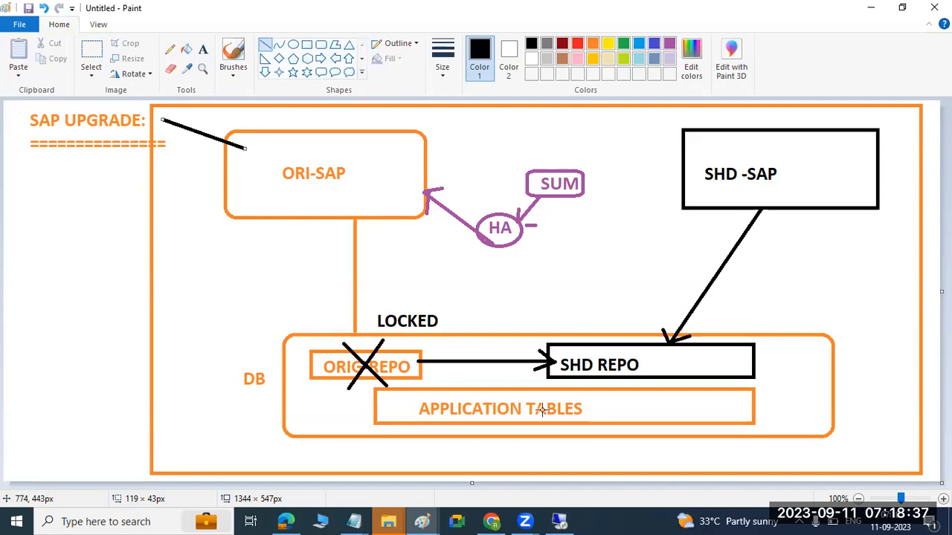
# - Switch back to Software Update Manager, refresh the log files, and examine the latest clone job progress in DBCLONE.LOG
pyautogui.click(559, 521)
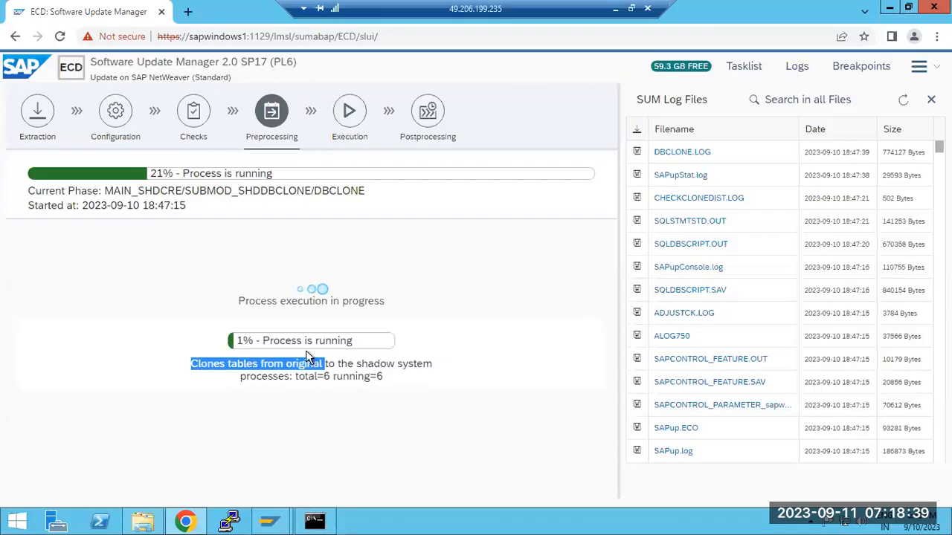
pyautogui.click(295, 342)
pyautogui.click(904, 101)
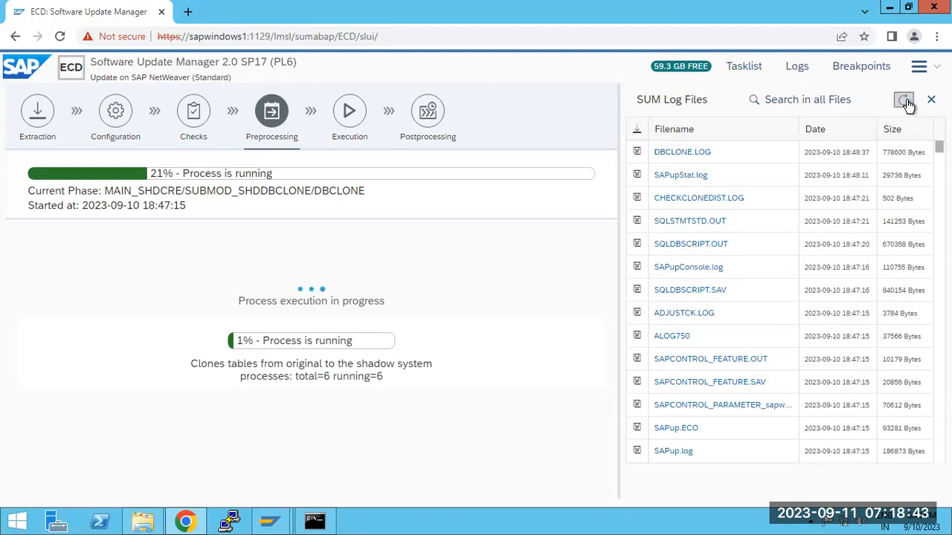
pyautogui.click(695, 154)
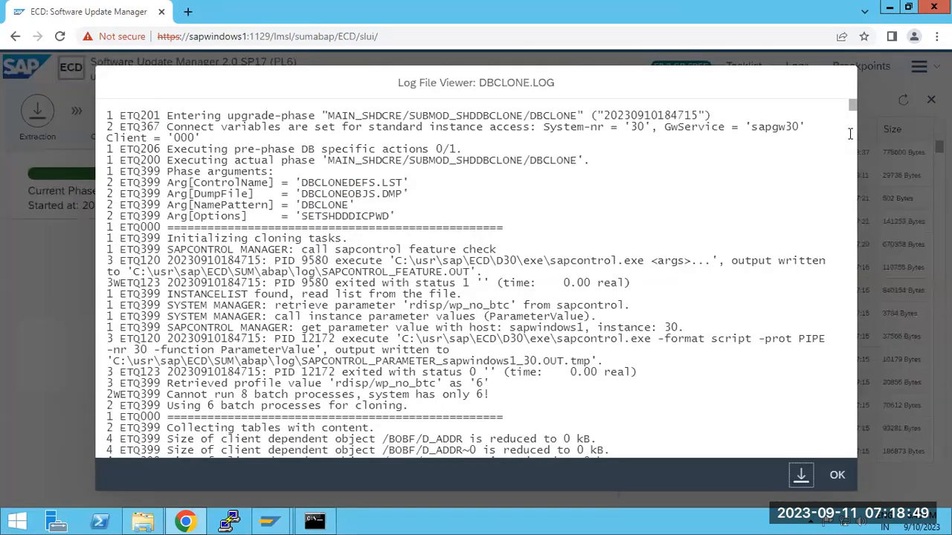
pyautogui.moveTo(853, 109); pyautogui.dragTo(837, 481)
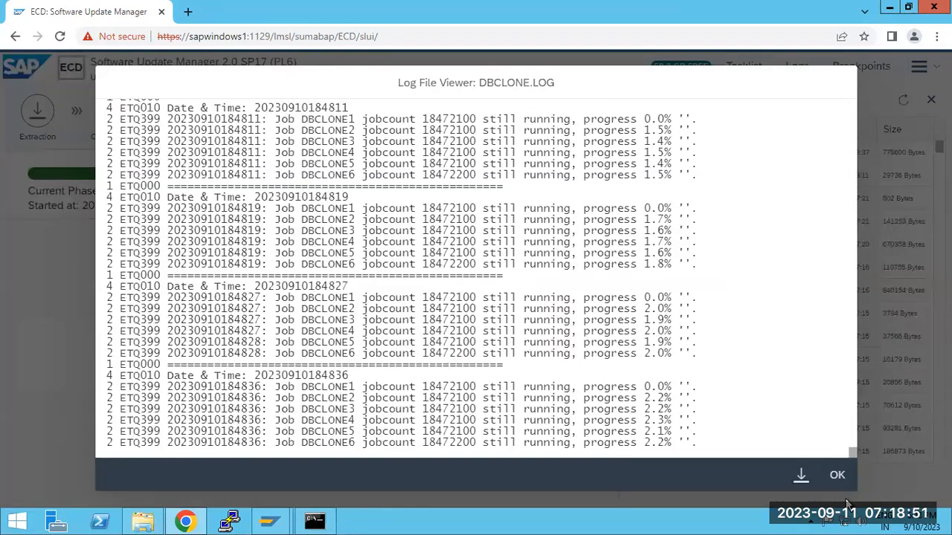
pyautogui.moveTo(513, 399); pyautogui.dragTo(636, 459)
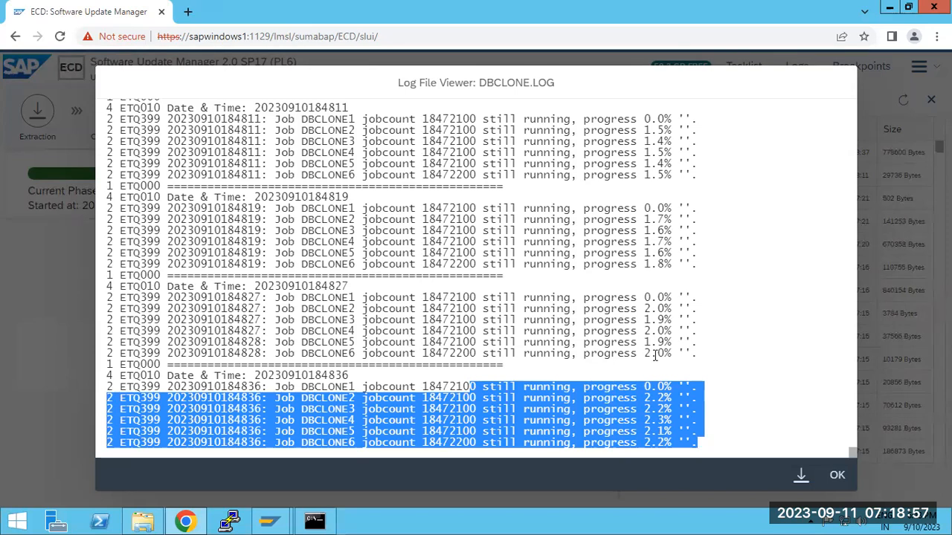
pyautogui.moveTo(651, 354); pyautogui.dragTo(671, 359)
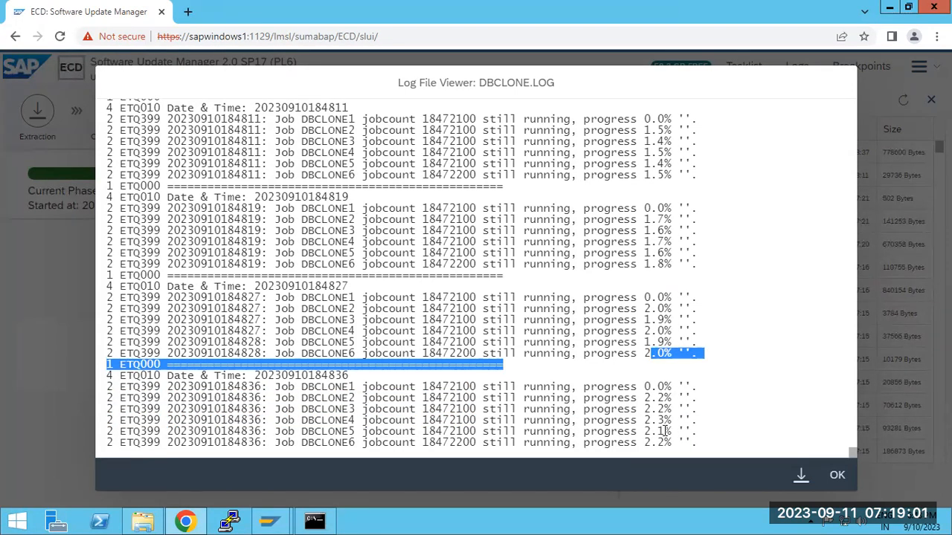
pyautogui.click(835, 475)
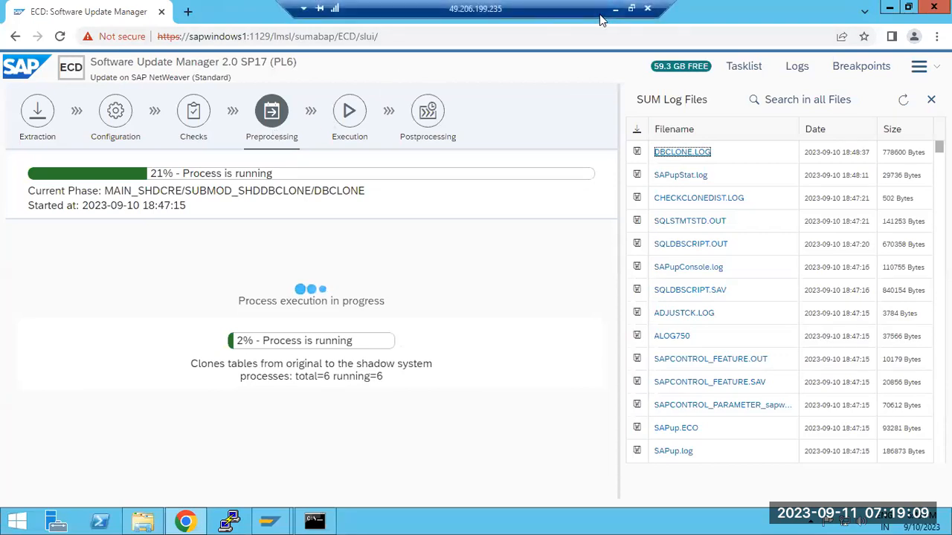
# - Switch to the upgrade concept sketch in Paint
pyautogui.click(614, 9)
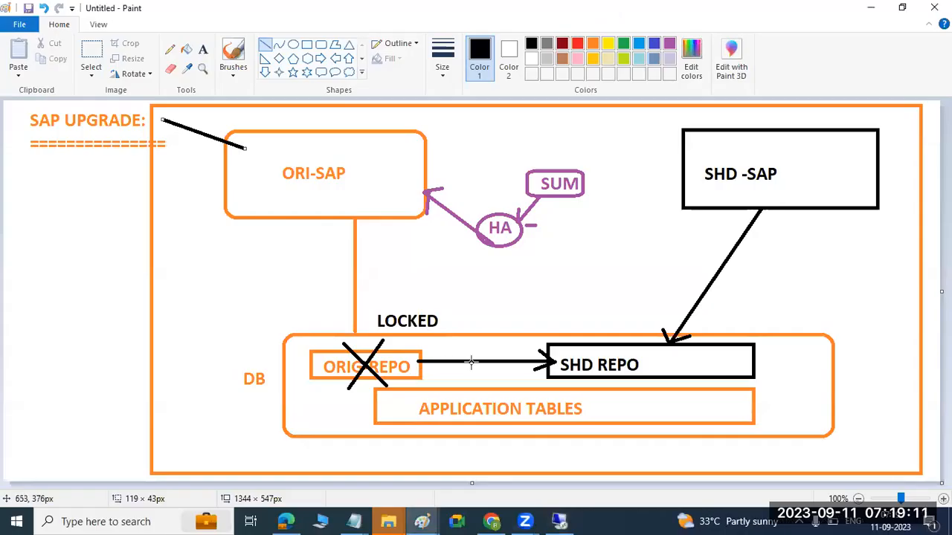